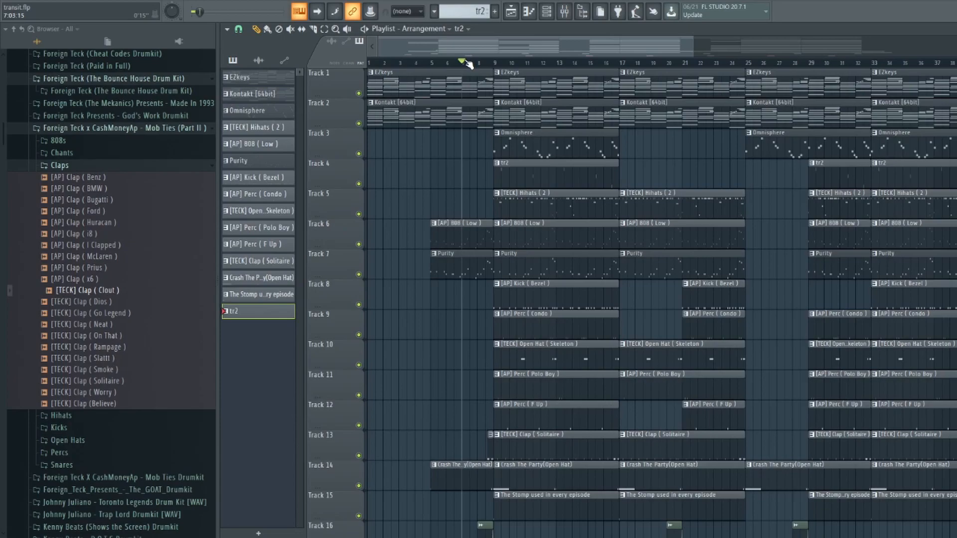
# Step: Play the arrangement from bar 5 and look over its tracks, including the effects clips below Track 15
pyautogui.scroll(3, 467, 63)
pyautogui.scroll(-3, 465, 64)
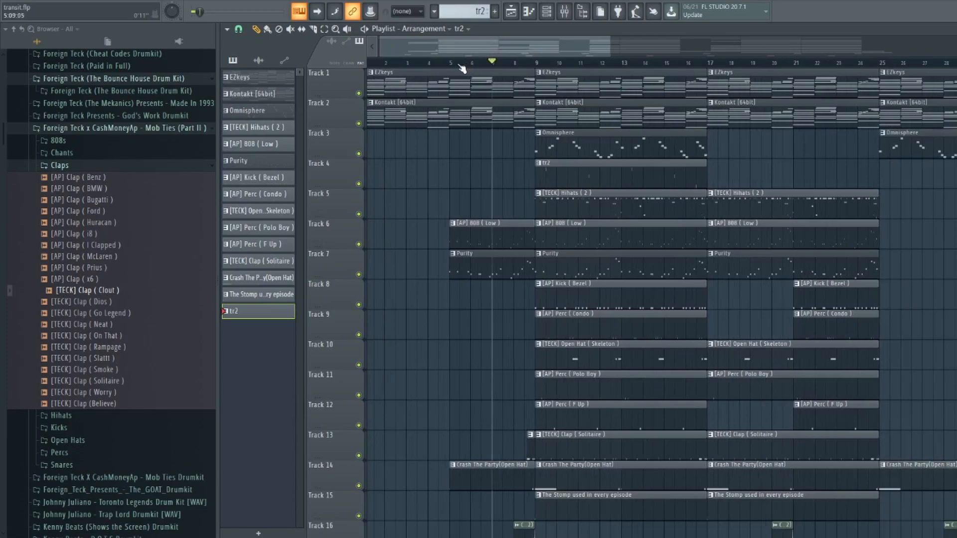
pyautogui.click(442, 63)
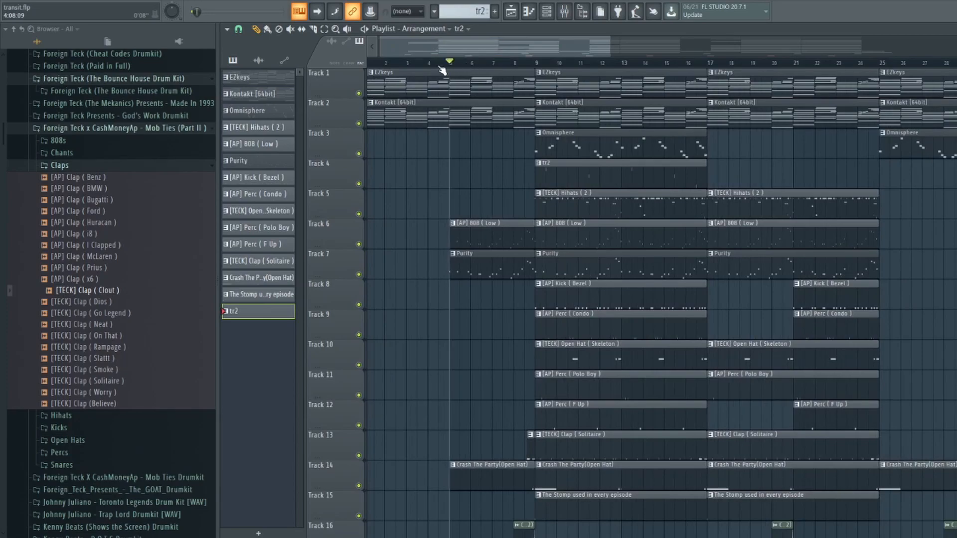
pyautogui.scroll(-2, 442, 70)
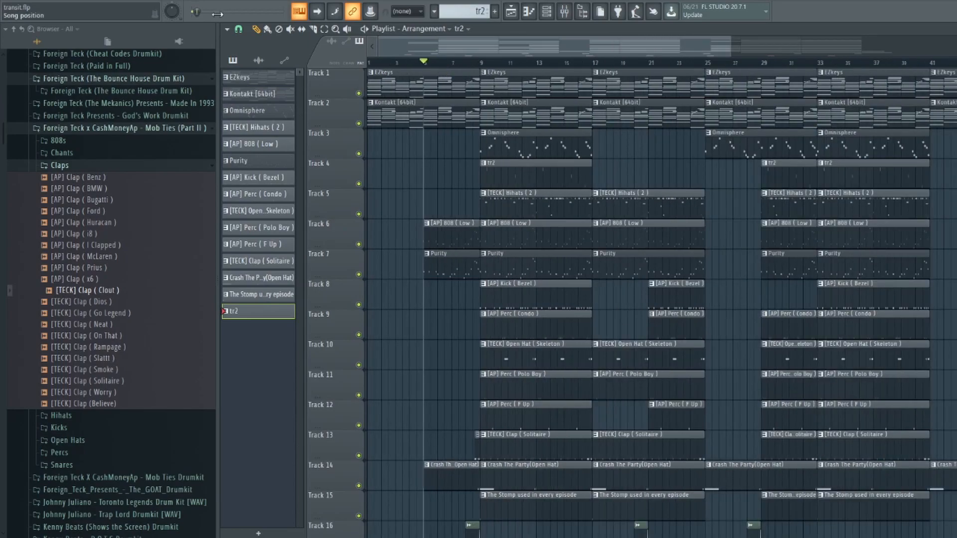
pyautogui.press('space')
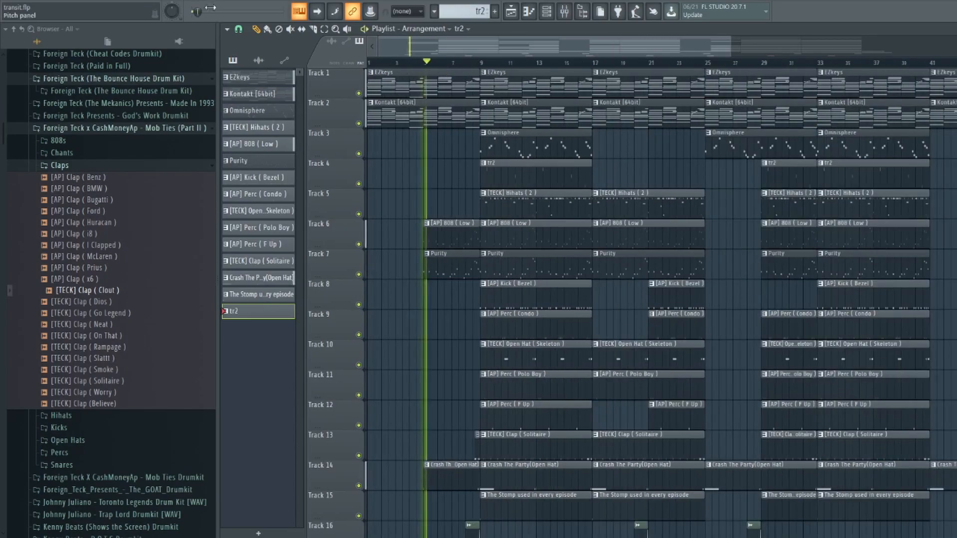
pyautogui.scroll(-3, 429, 188)
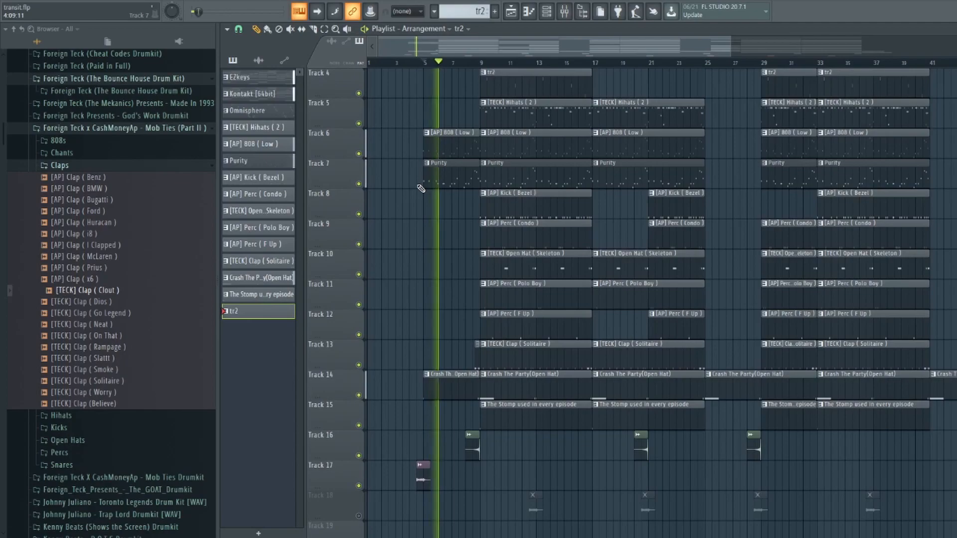
pyautogui.scroll(2, 420, 188)
pyautogui.scroll(1, 420, 189)
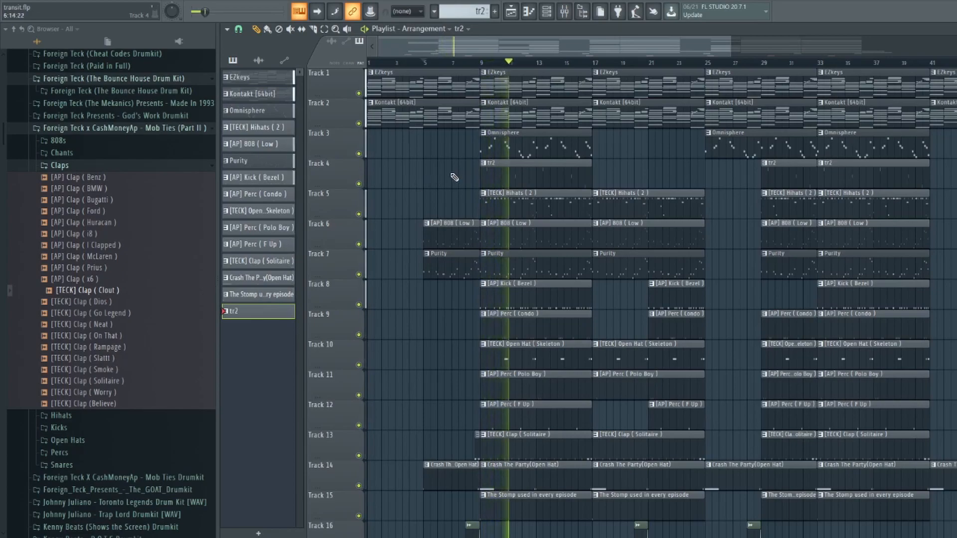
pyautogui.press('space')
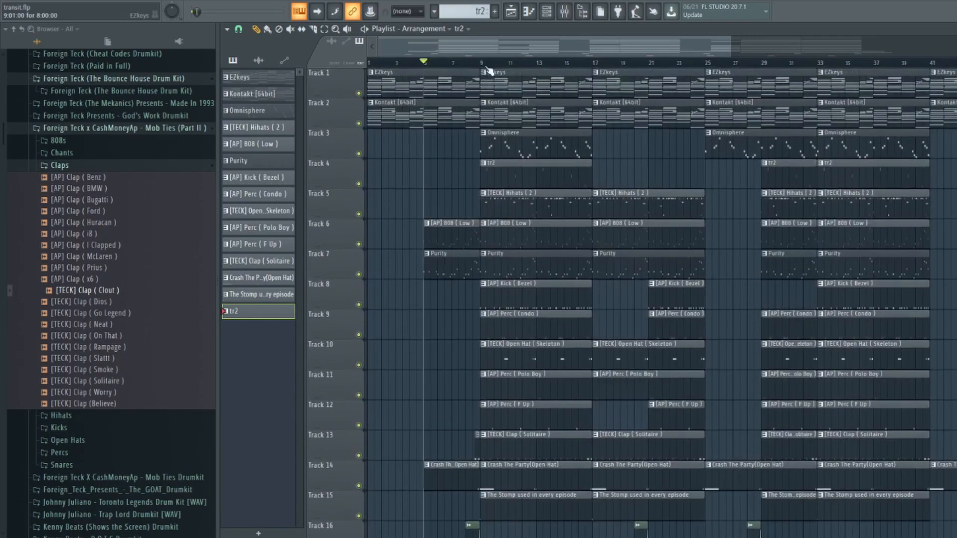
# Step: Open the EZkeys pattern on Track 1 in the piano roll
pyautogui.scroll(-2, 491, 64)
pyautogui.scroll(-1, 491, 64)
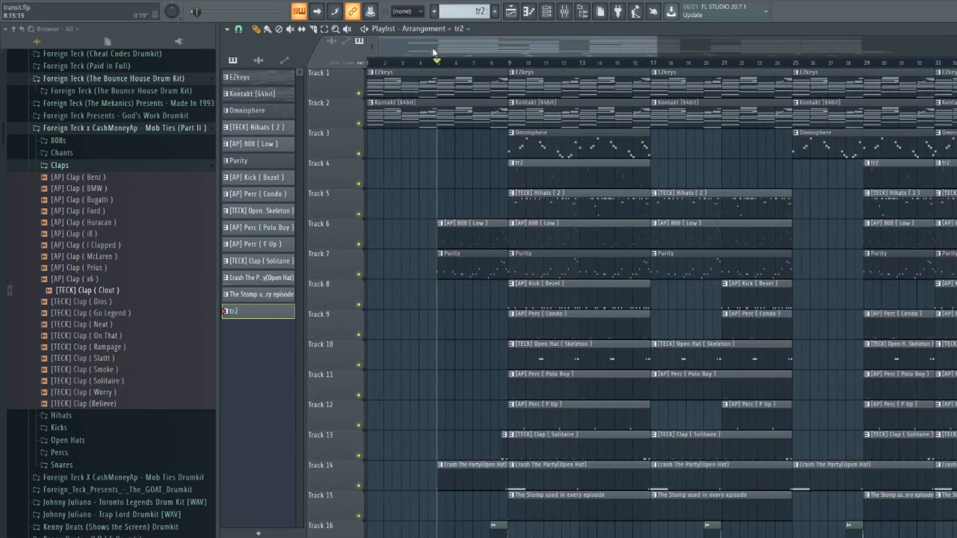
pyautogui.rightClick(359, 124)
pyautogui.click(359, 94)
pyautogui.click(359, 154)
pyautogui.doubleClick(445, 84)
pyautogui.scroll(-2, 433, 52)
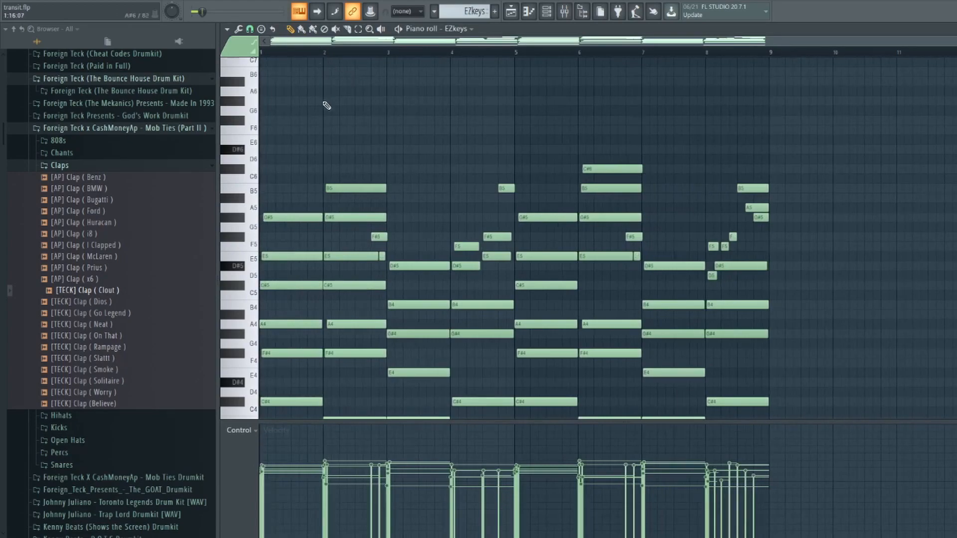
# Step: Play the EZkeys pattern from the start and examine its high and low notes through all eight bars
pyautogui.scroll(-3, 326, 102)
pyautogui.scroll(2, 364, 54)
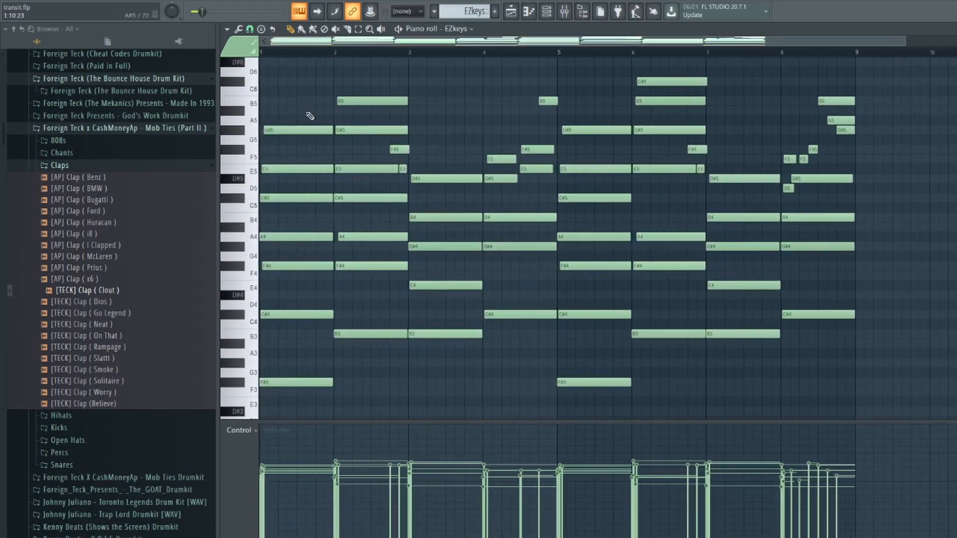
pyautogui.scroll(1, 312, 107)
pyautogui.scroll(-1, 313, 103)
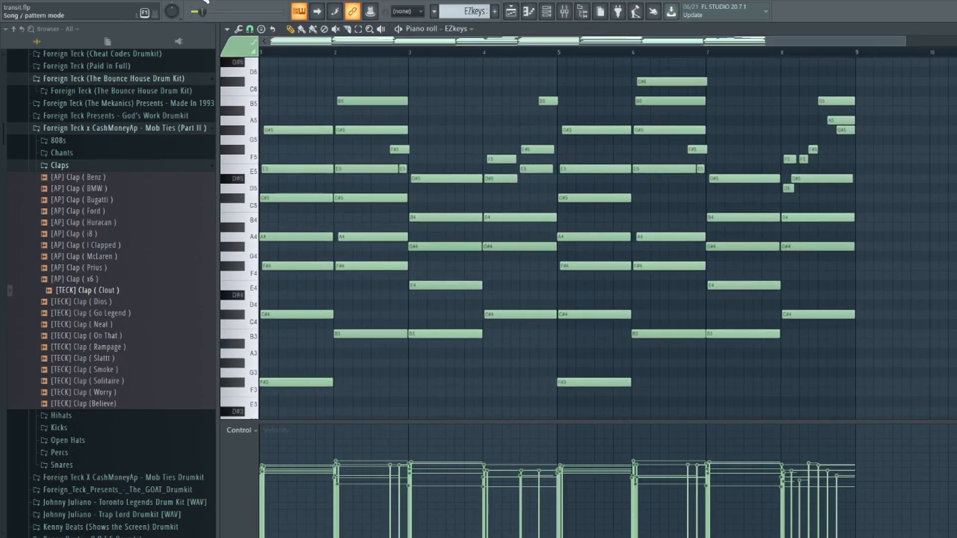
pyautogui.press('space')
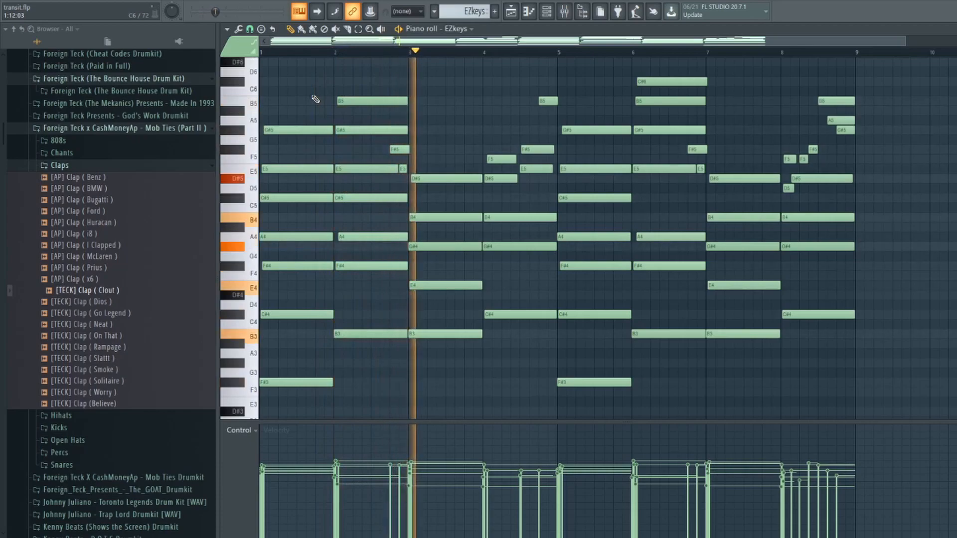
pyautogui.scroll(1, 339, 129)
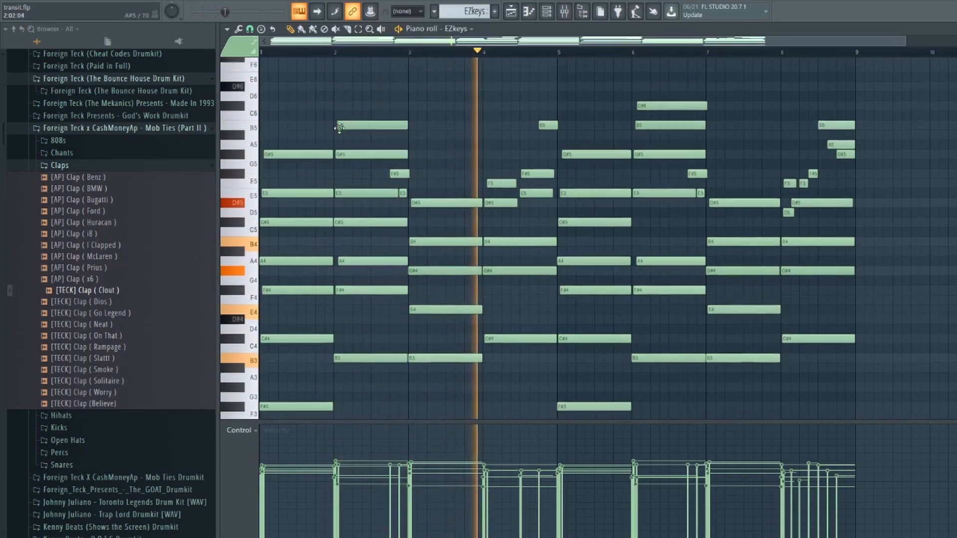
pyautogui.scroll(-2, 340, 128)
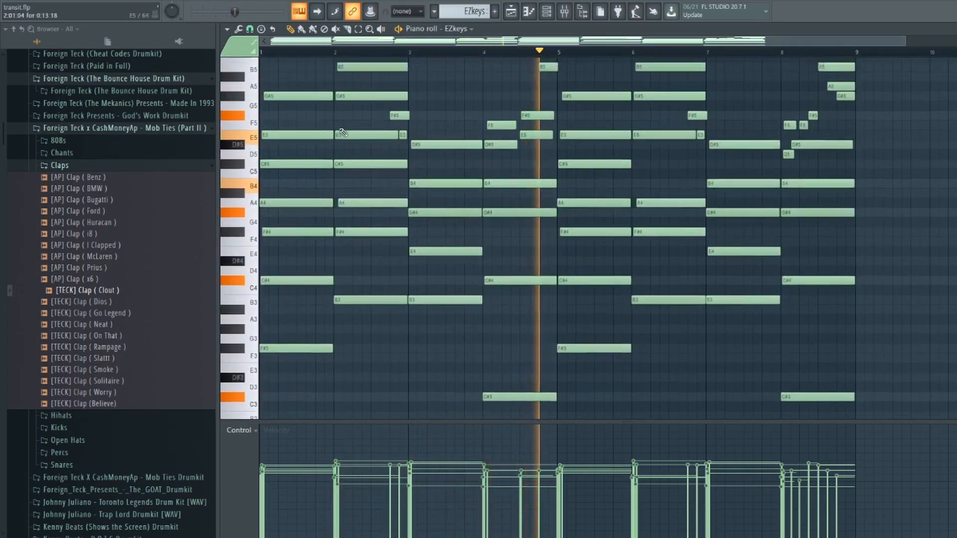
pyautogui.scroll(-2, 341, 130)
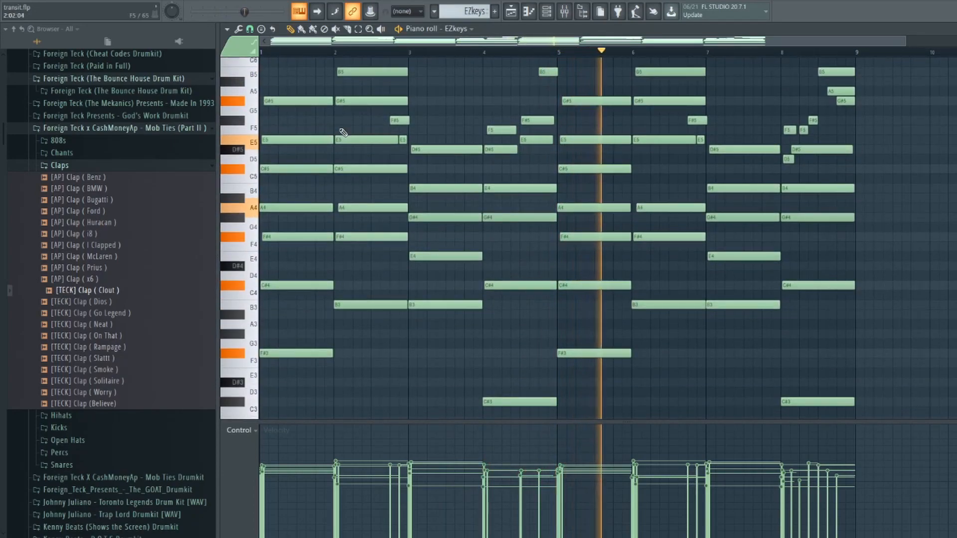
pyautogui.scroll(1, 342, 131)
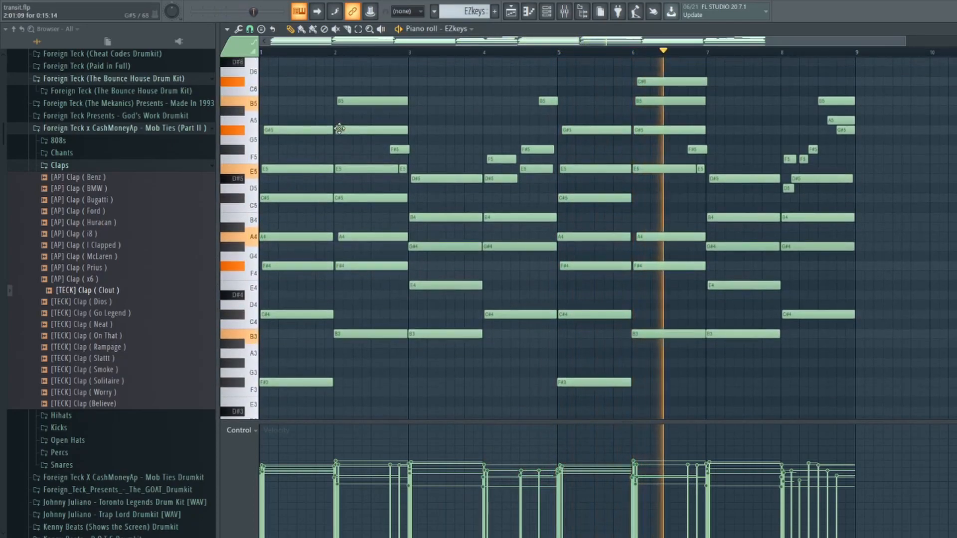
pyautogui.scroll(1, 340, 129)
pyautogui.scroll(-2, 341, 130)
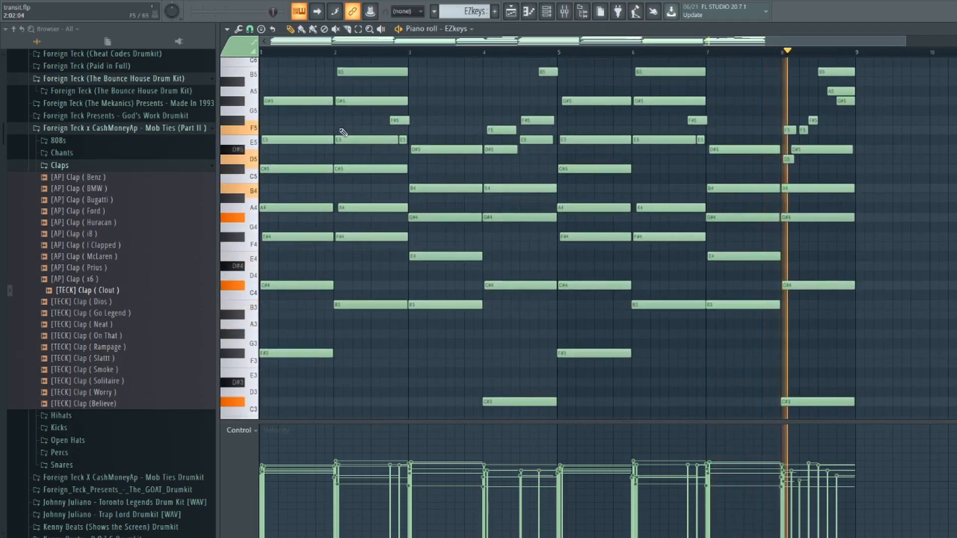
pyautogui.scroll(2, 341, 130)
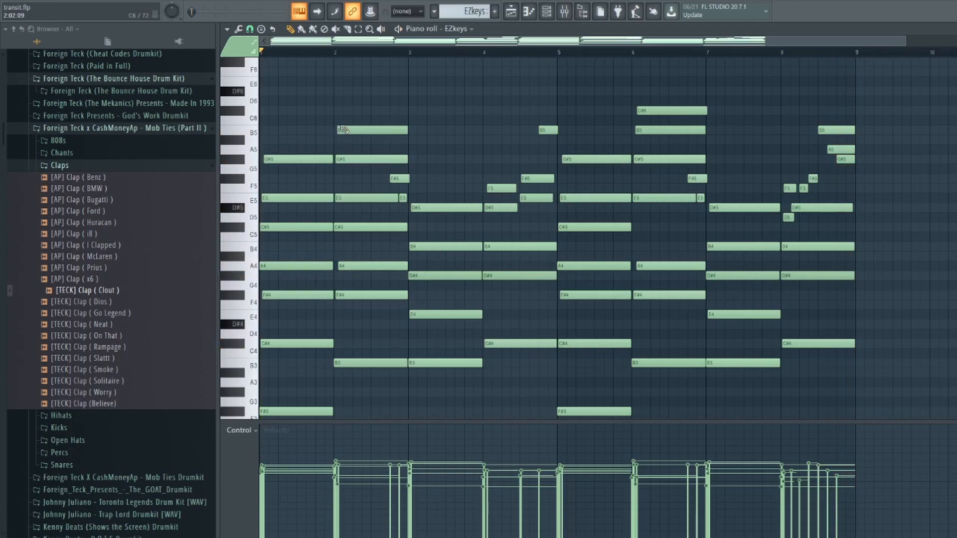
pyautogui.scroll(-2, 343, 131)
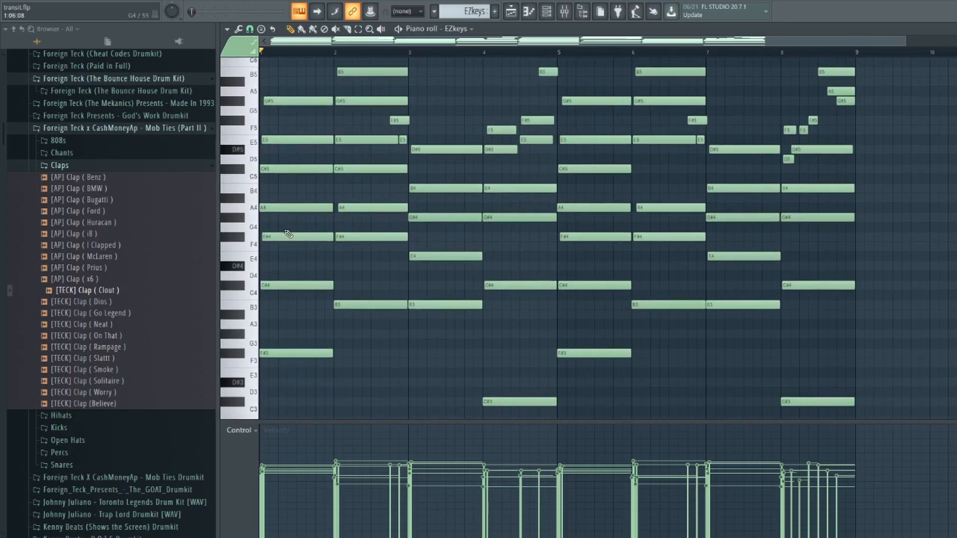
# Step: Select the low bass notes across all eight bars of the EZkeys pattern and delete them
pyautogui.moveTo(274, 232); pyautogui.dragTo(371, 399)
pyautogui.moveTo(432, 289); pyautogui.dragTo(732, 461)
pyautogui.moveTo(819, 215); pyautogui.dragTo(832, 434)
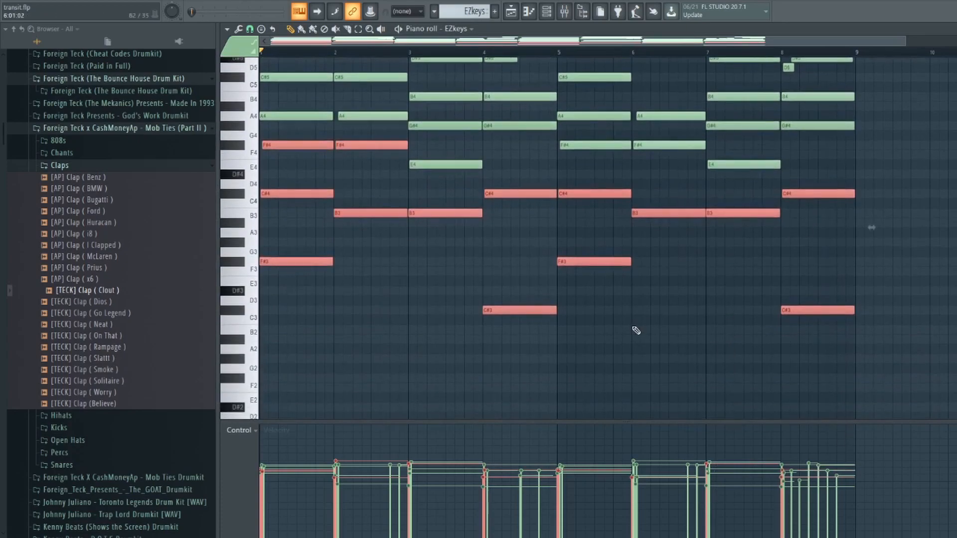
pyautogui.scroll(3, 636, 331)
pyautogui.scroll(1, 528, 281)
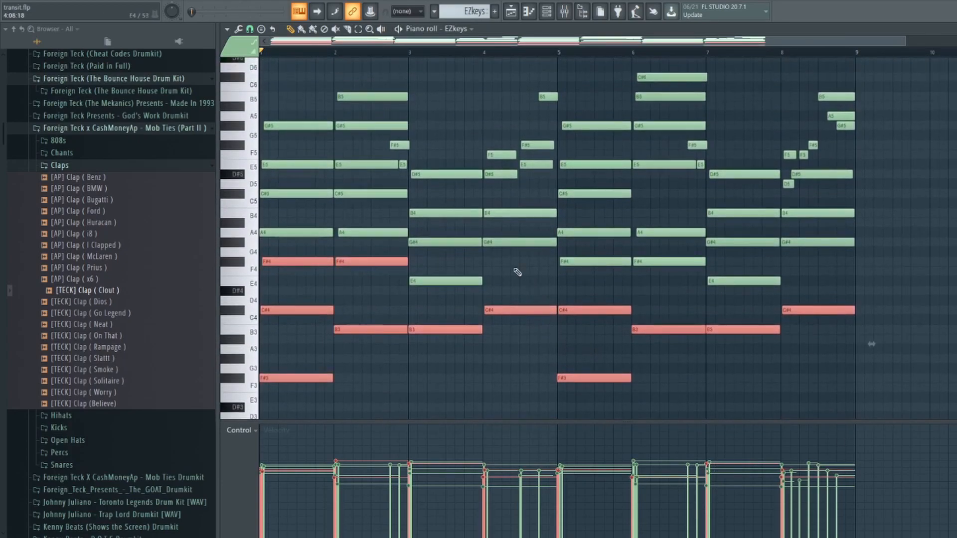
pyautogui.keyDown('ctrl'); pyautogui.click(505, 308); pyautogui.keyUp('ctrl')
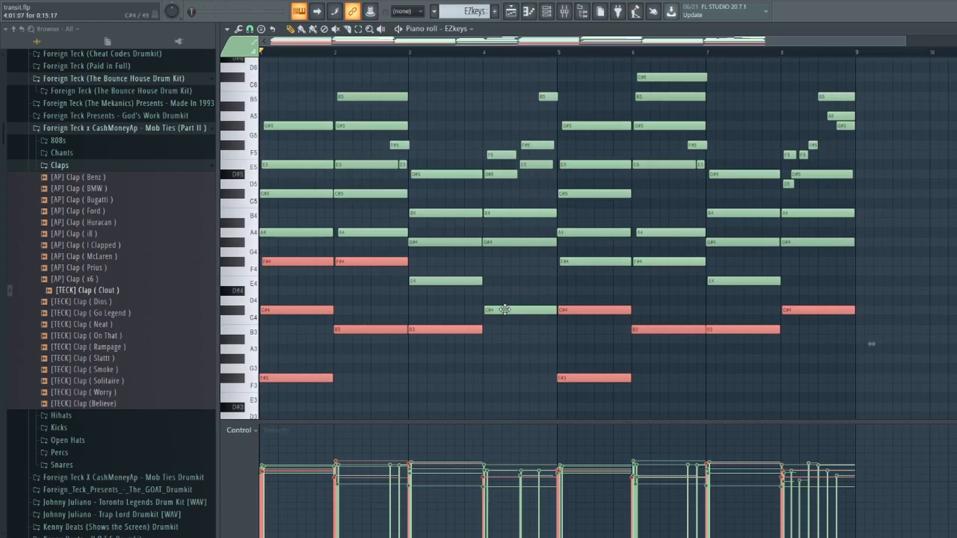
pyautogui.keyDown('ctrl'); pyautogui.click(505, 310); pyautogui.keyUp('ctrl')
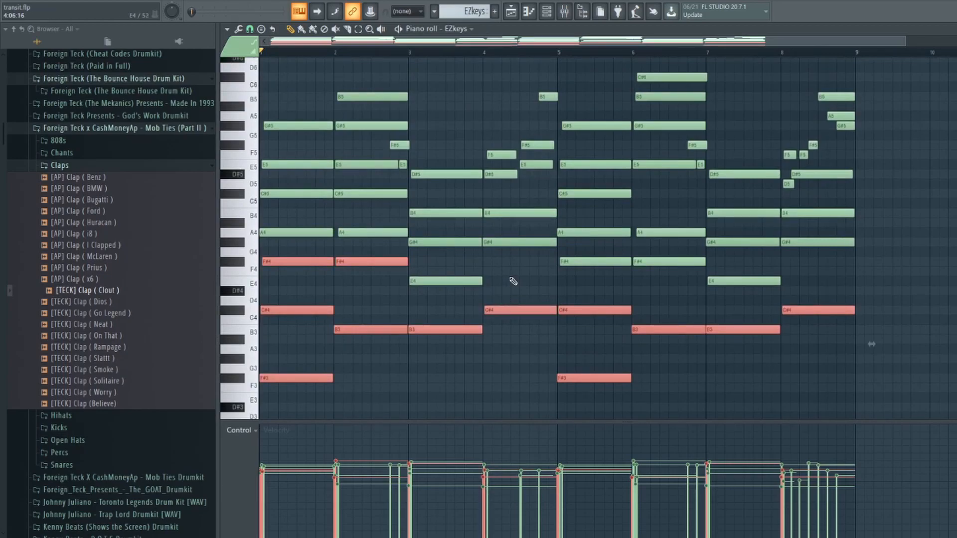
pyautogui.press('Delete')
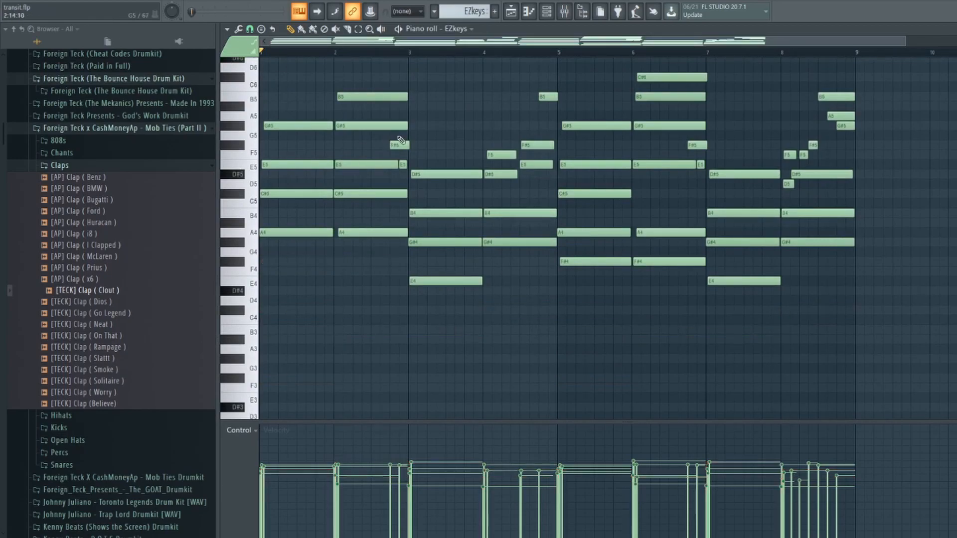
# Step: Undo the deletion of the low notes and deselect them
pyautogui.hotkey('ctrl', 'z')
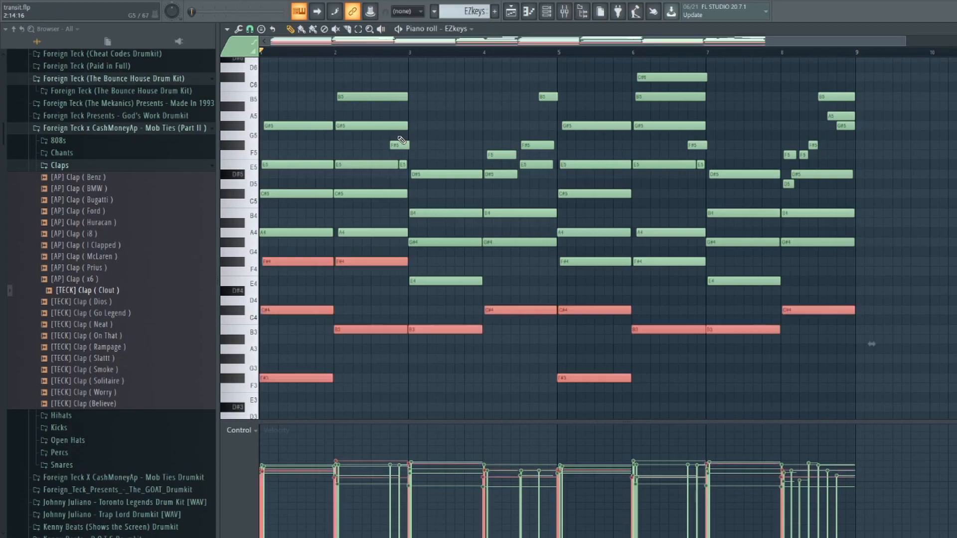
pyautogui.scroll(-3, 326, 194)
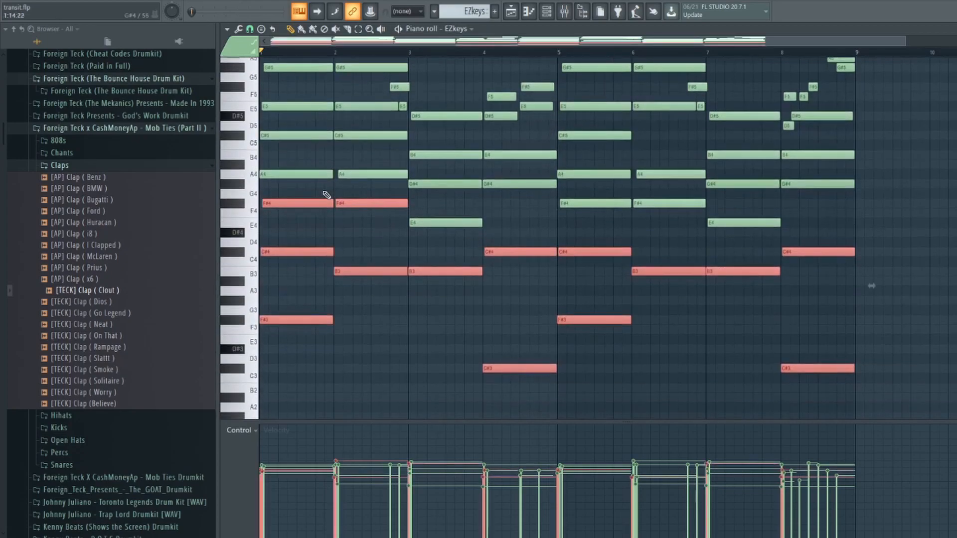
pyautogui.click(337, 240)
# Step: Examine the low root notes beneath the EZkeys chords
pyautogui.scroll(1, 296, 220)
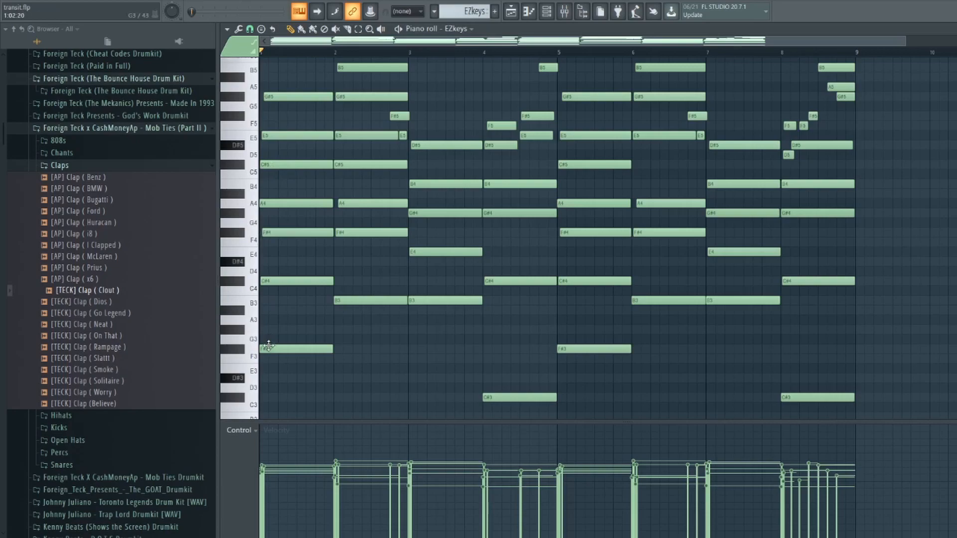
pyautogui.scroll(1, 276, 302)
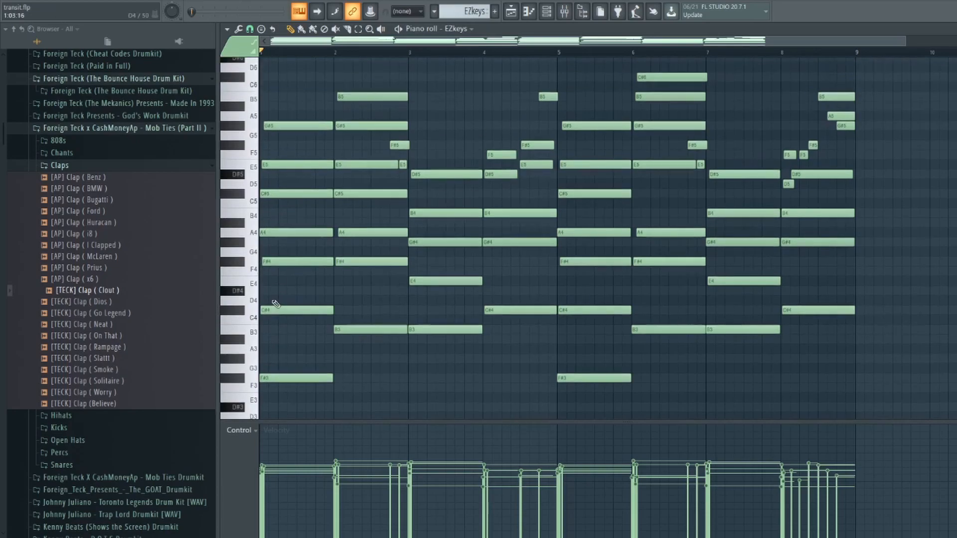
pyautogui.scroll(-5, 277, 354)
pyautogui.scroll(5, 279, 354)
pyautogui.scroll(-2, 477, 404)
pyautogui.scroll(2, 529, 342)
# Step: Play the pattern from the start, and play again from just before bar 2 to hear the second chord
pyautogui.press('space')
pyautogui.scroll(1, 310, 96)
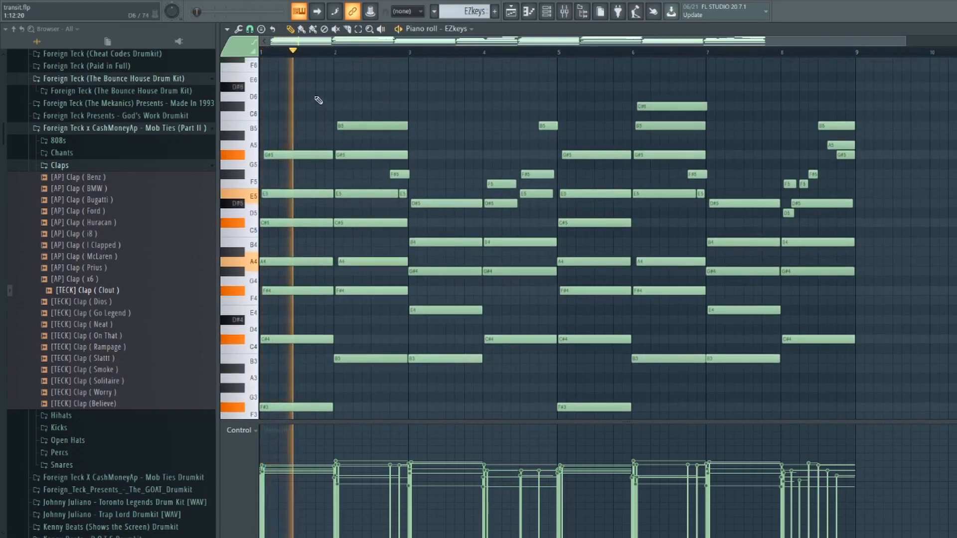
pyautogui.click(318, 53)
pyautogui.press('space')
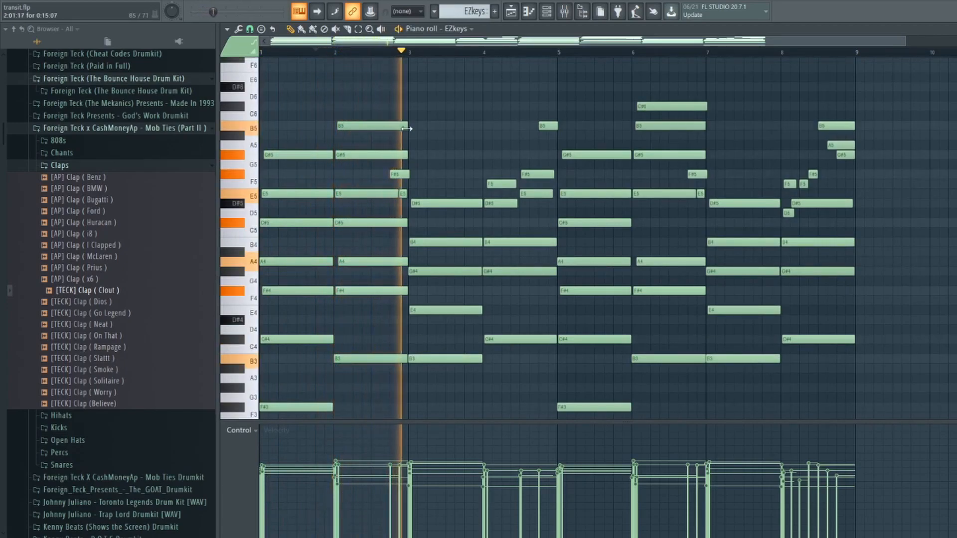
pyautogui.press('space')
# Step: Move the playhead to bar 4 and look over the chord and melody notes of the whole pattern
pyautogui.scroll(-1, 442, 145)
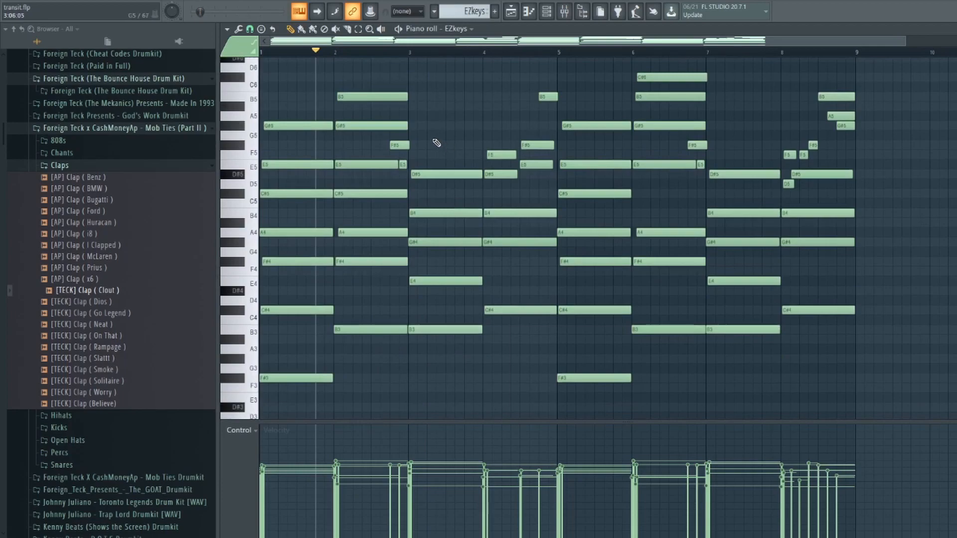
pyautogui.scroll(1, 437, 143)
pyautogui.scroll(-1, 444, 143)
pyautogui.click(482, 51)
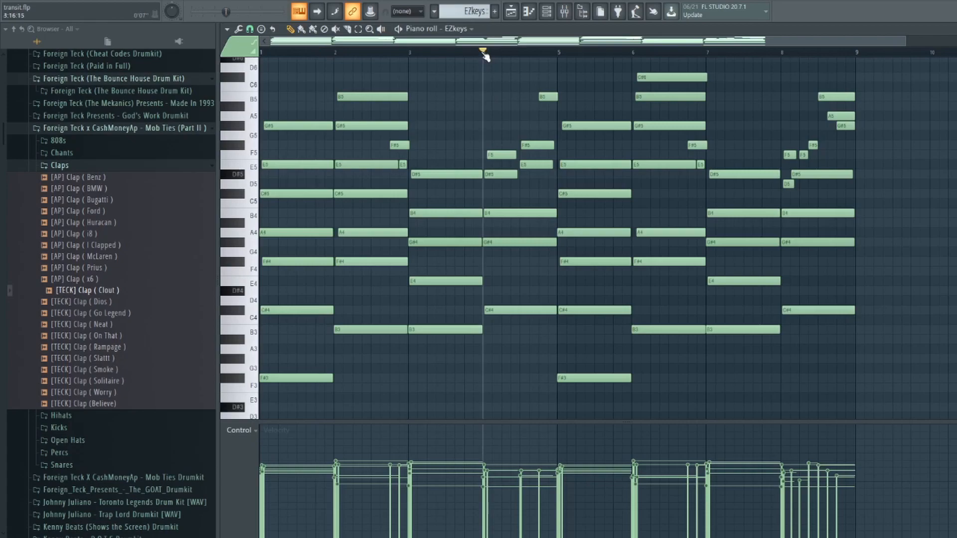
pyautogui.scroll(1, 487, 109)
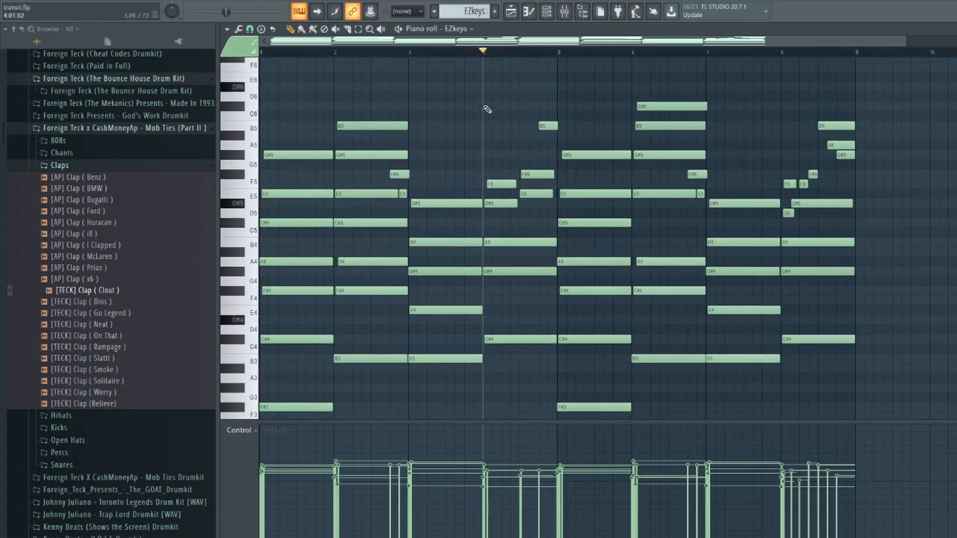
pyautogui.doubleClick(526, 196)
pyautogui.click(582, 199)
pyautogui.scroll(-2, 421, 82)
pyautogui.scroll(-2, 420, 82)
# Step: Set the root note of the piano roll's key highlighting to F# through the helper options
pyautogui.click(227, 29)
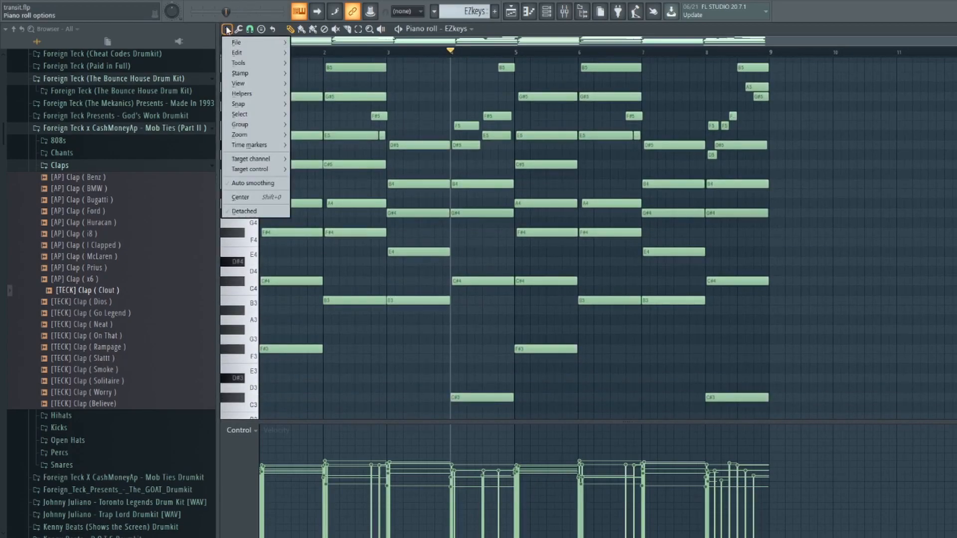
pyautogui.moveTo(244, 95)
pyautogui.moveTo(329, 103)
pyautogui.click(411, 174)
pyautogui.click(377, 369)
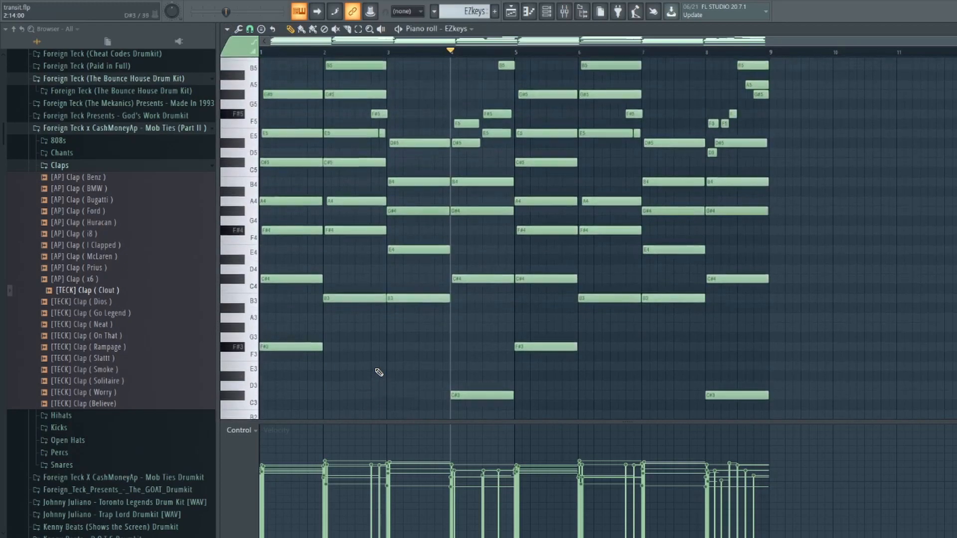
# Step: Mark the time range of bars 3 and 4 in the EZkeys pattern and examine its chord and melody notes
pyautogui.scroll(1, 384, 357)
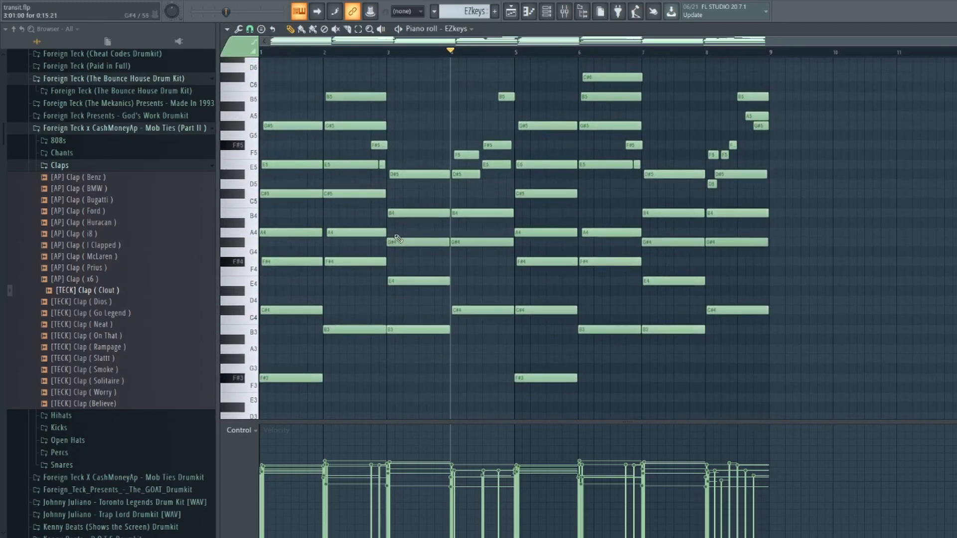
pyautogui.click(493, 165)
pyautogui.scroll(1, 389, 77)
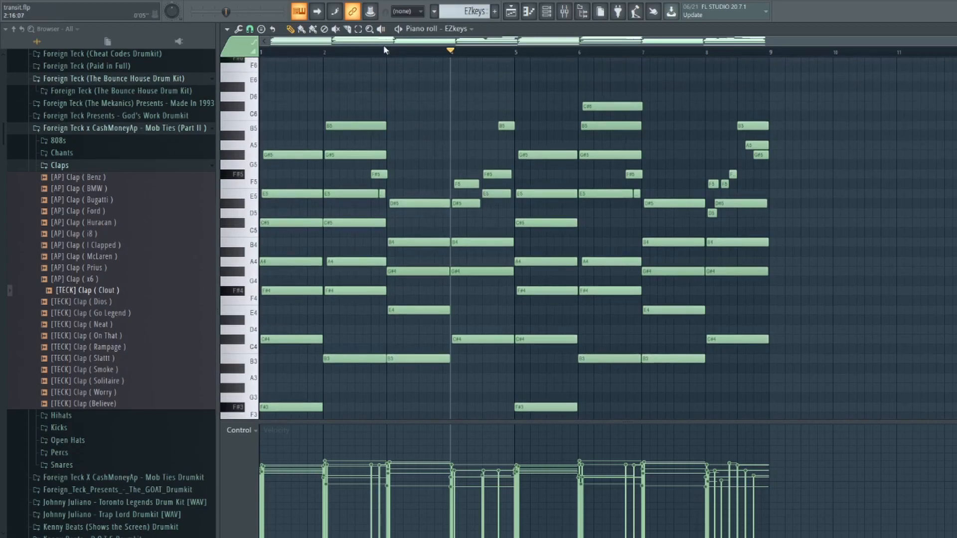
pyautogui.scroll(2, 389, 53)
pyautogui.moveTo(390, 53); pyautogui.dragTo(625, 75)
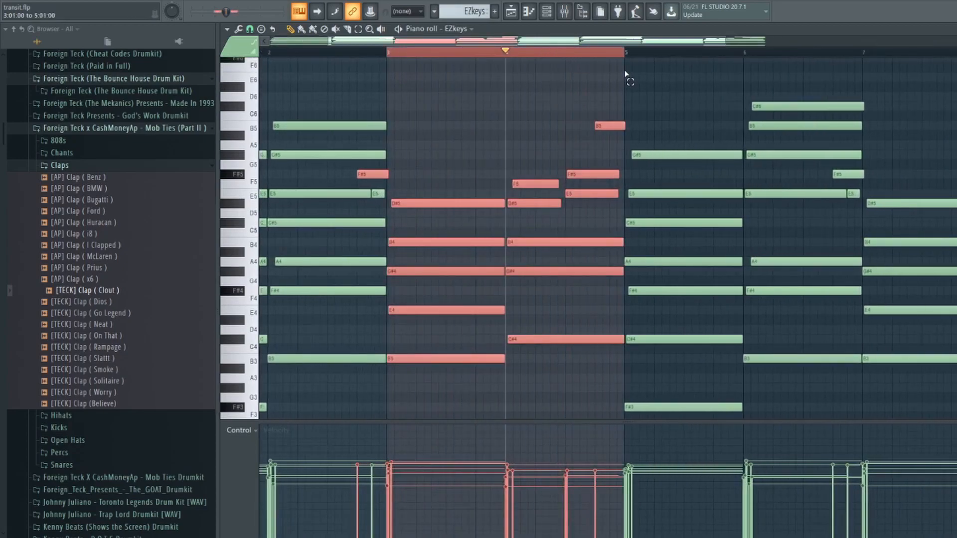
pyautogui.scroll(-2, 497, 128)
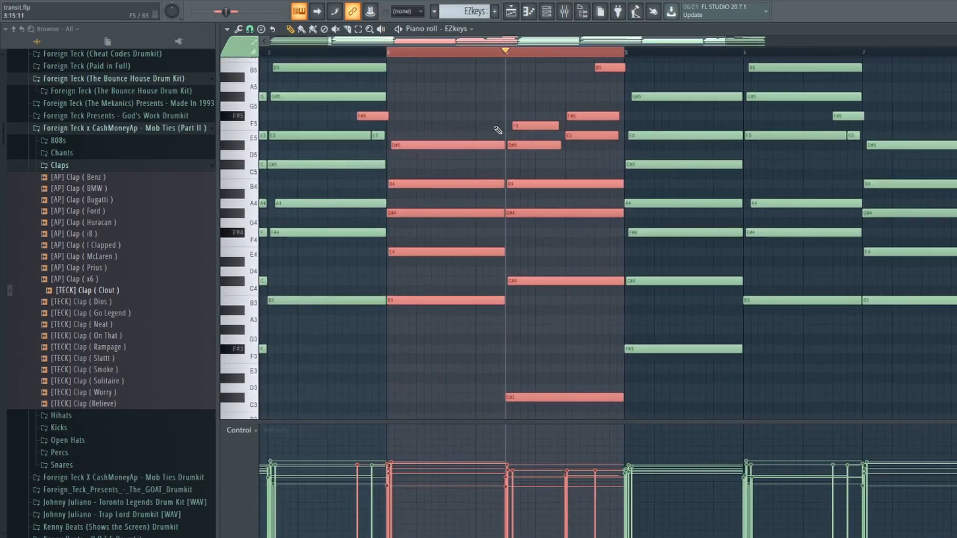
pyautogui.keyDown('ctrl'); pyautogui.click(395, 139); pyautogui.keyUp('ctrl')
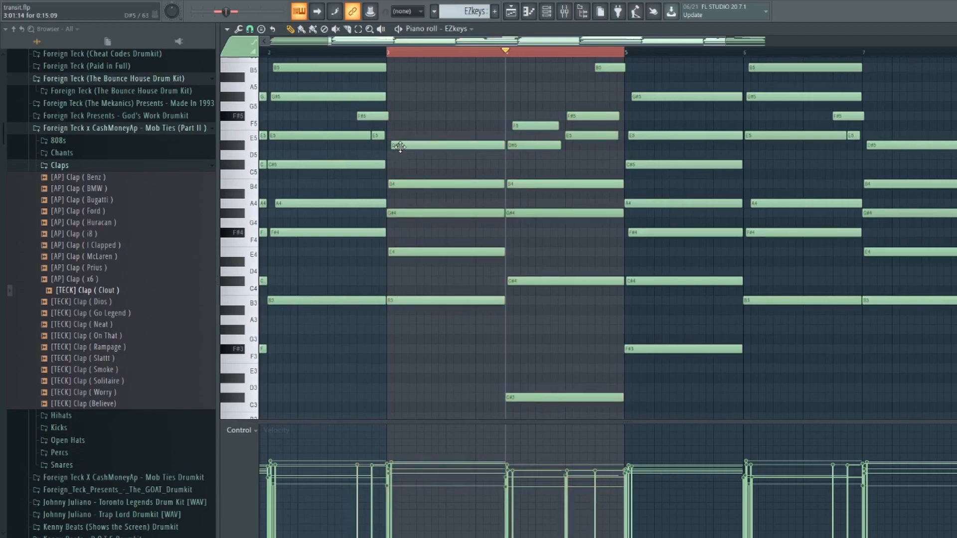
# Step: Clear the time selection and move the playhead to bar 2 of the EZkeys pattern
pyautogui.scroll(3, 401, 147)
pyautogui.scroll(-1, 403, 53)
pyautogui.moveTo(397, 40); pyautogui.dragTo(308, 53)
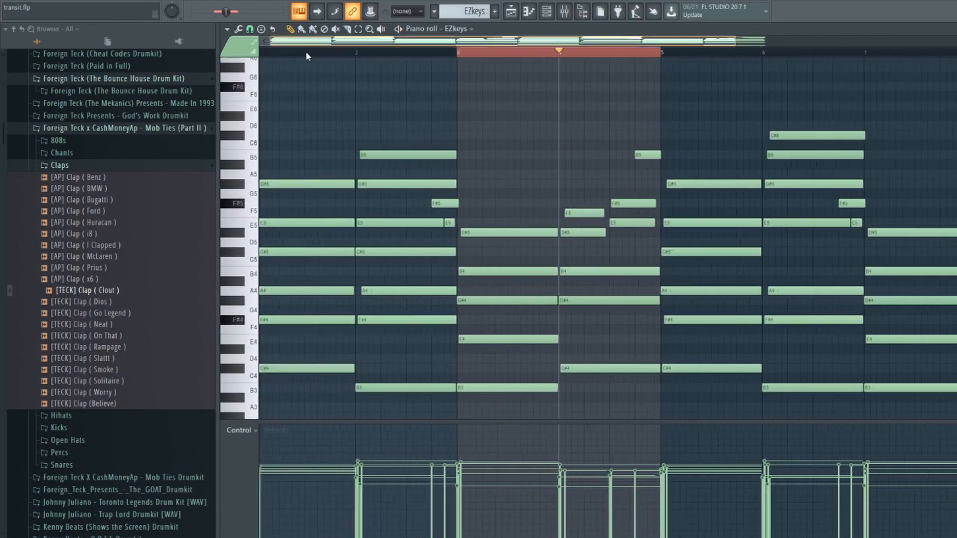
pyautogui.scroll(-1, 364, 144)
pyautogui.click(368, 54)
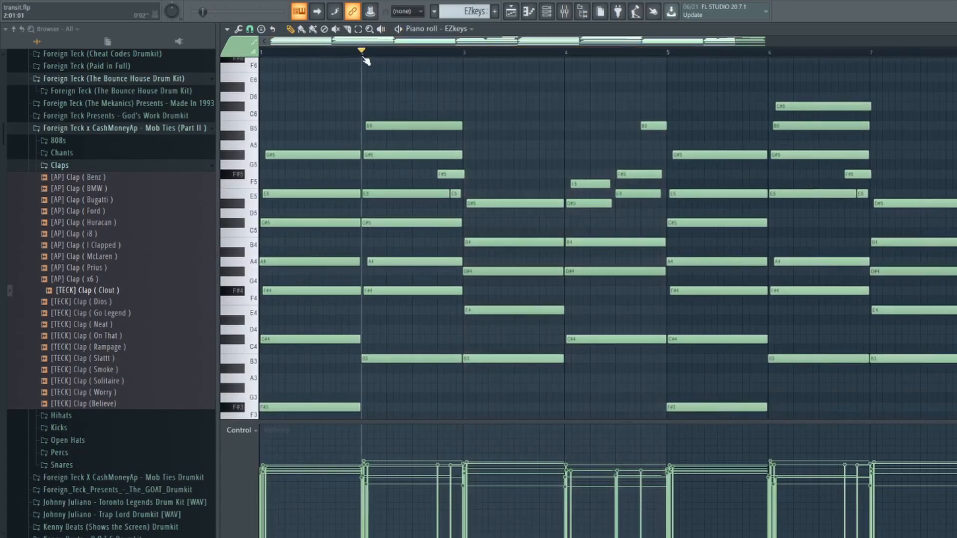
# Step: Examine the melody notes above the EZkeys chords in bars 2 to 4 and play the pattern
pyautogui.scroll(-1, 486, 279)
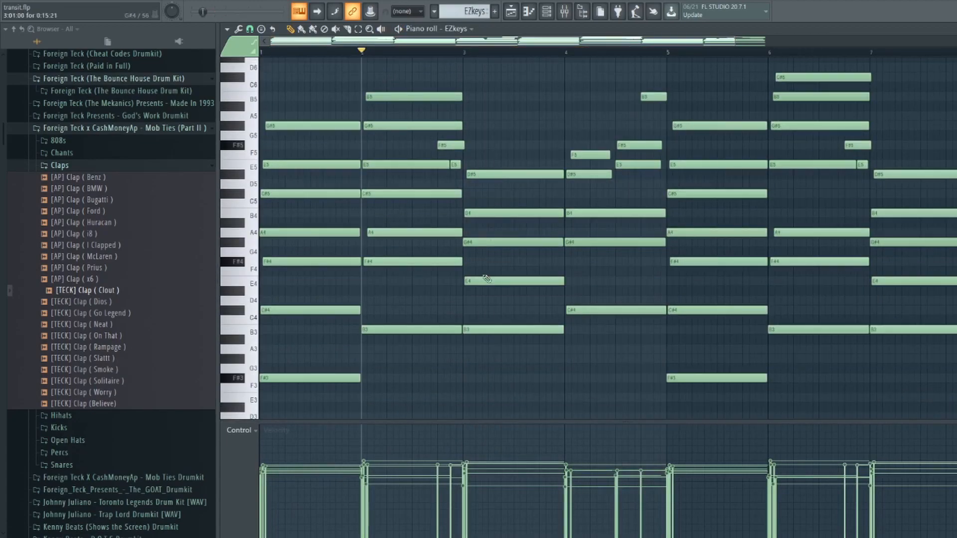
pyautogui.scroll(1, 487, 167)
pyautogui.scroll(-1, 491, 269)
pyautogui.doubleClick(481, 174)
pyautogui.click(585, 189)
pyautogui.scroll(1, 494, 181)
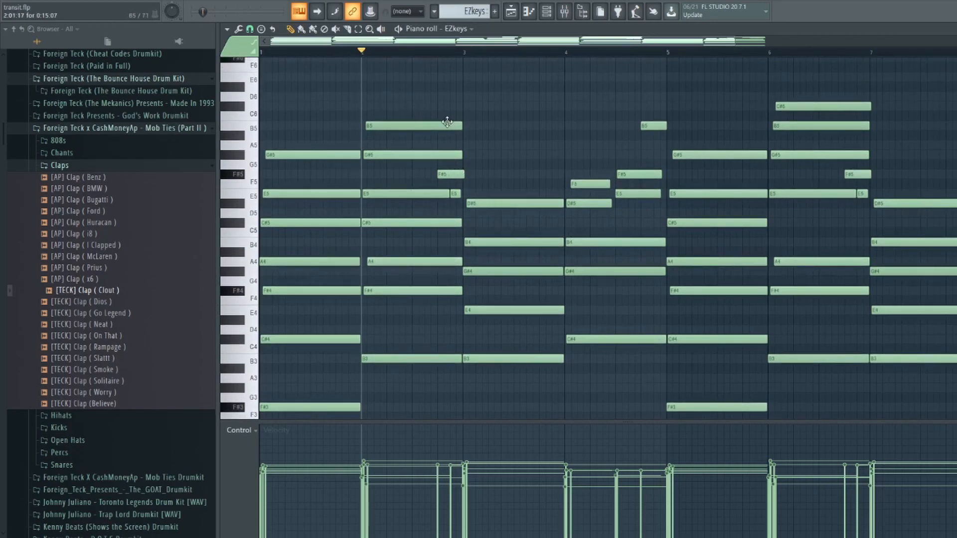
pyautogui.scroll(-1, 447, 121)
pyautogui.scroll(1, 448, 122)
pyautogui.press('space')
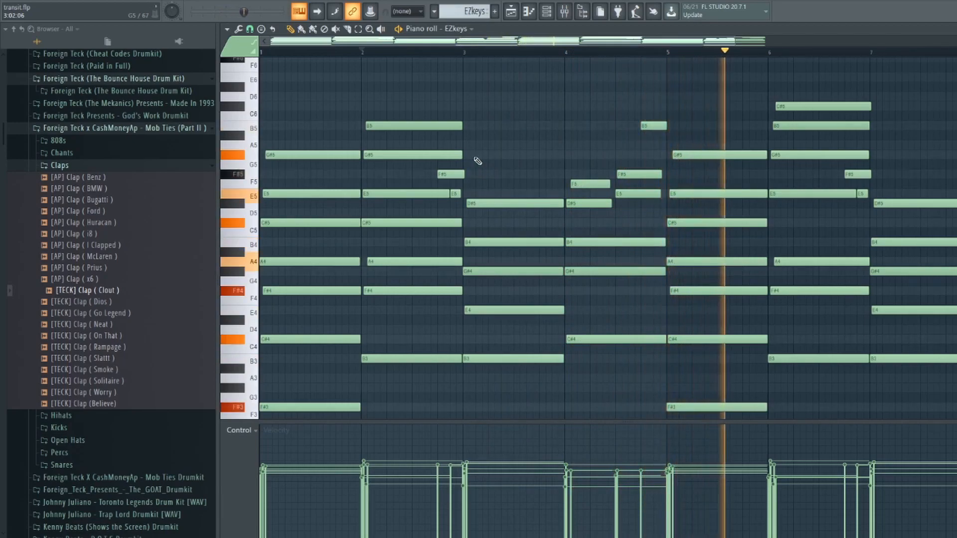
pyautogui.scroll(-2, 503, 54)
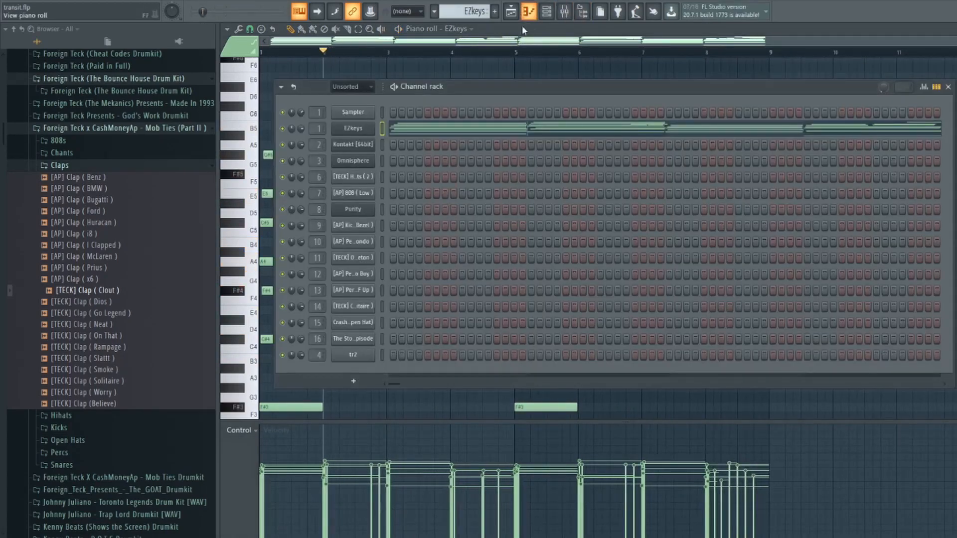
# Step: Open the Kontakt instrument from the channel rack to view its EP 10 Piano preset, and play its pattern
pyautogui.press('F6')
pyautogui.click(355, 145)
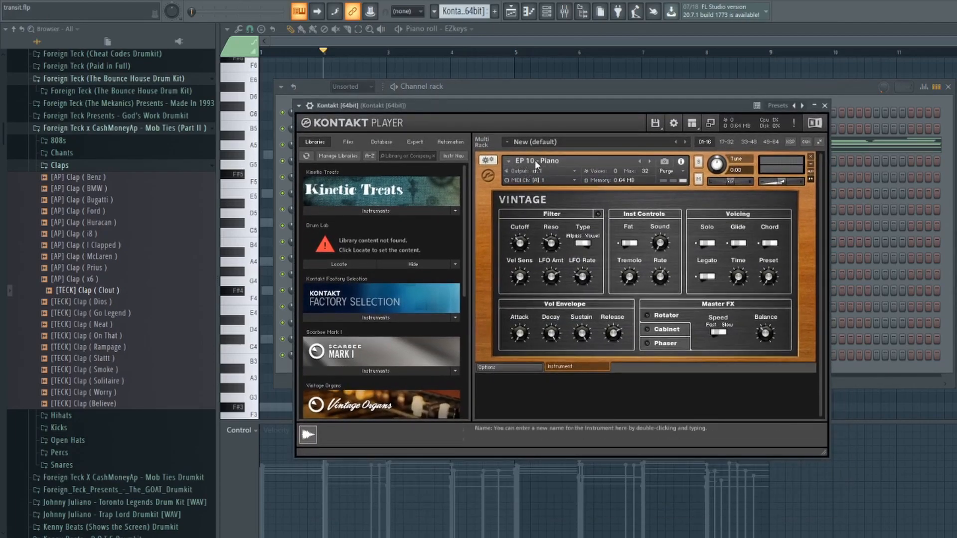
pyautogui.click(487, 95)
pyautogui.click(222, 1)
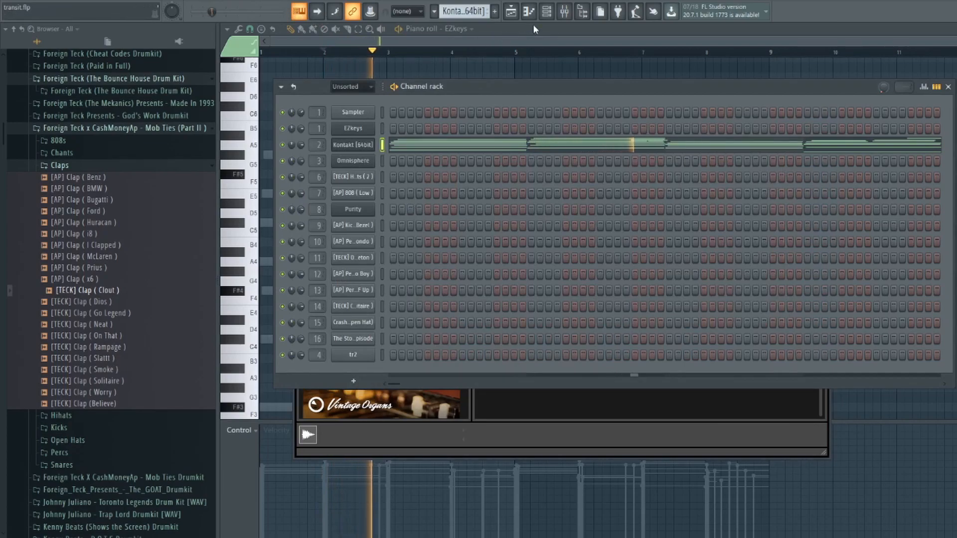
# Step: Unmute the Kontakt and Omnisphere tracks in the playlist and open the Omnisphere pattern in the piano roll
pyautogui.click(514, 15)
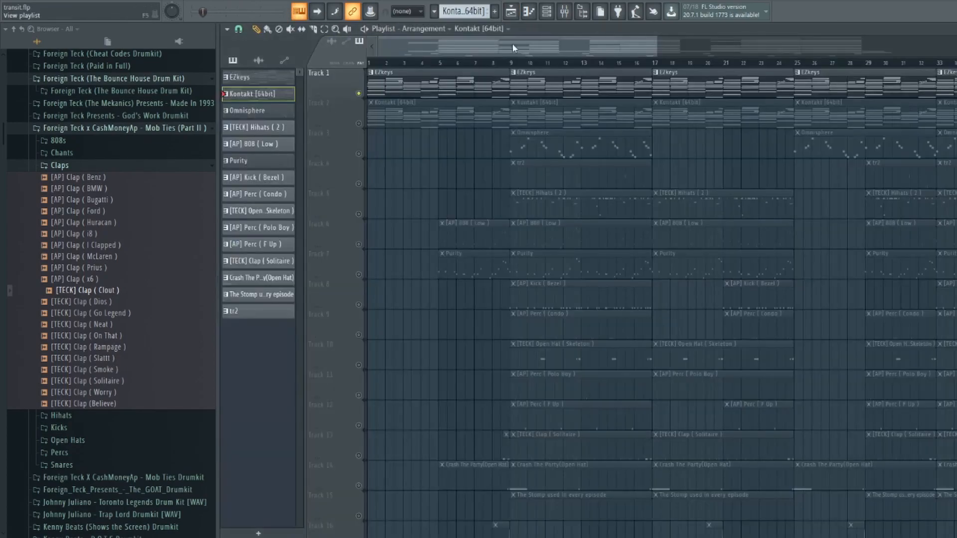
pyautogui.click(359, 154)
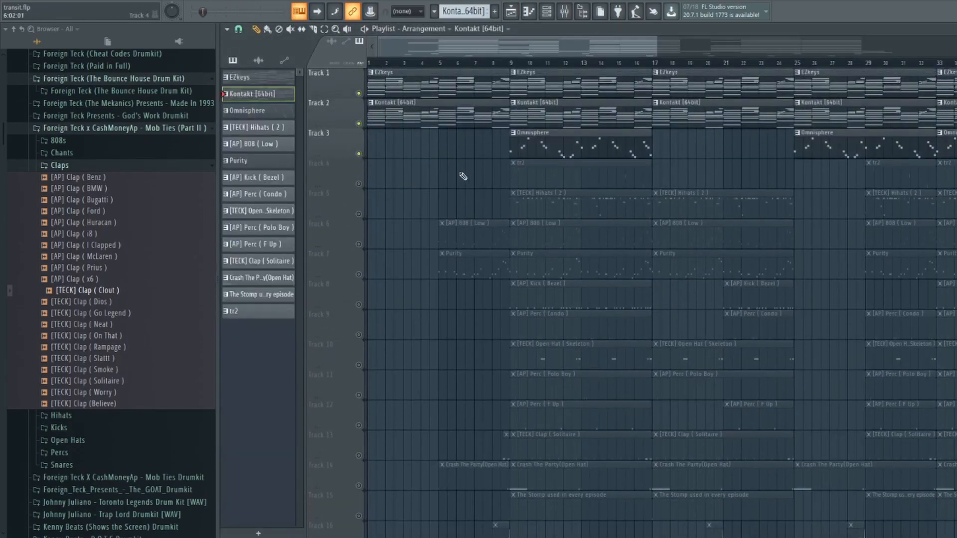
pyautogui.scroll(3, 514, 51)
pyautogui.click(514, 161)
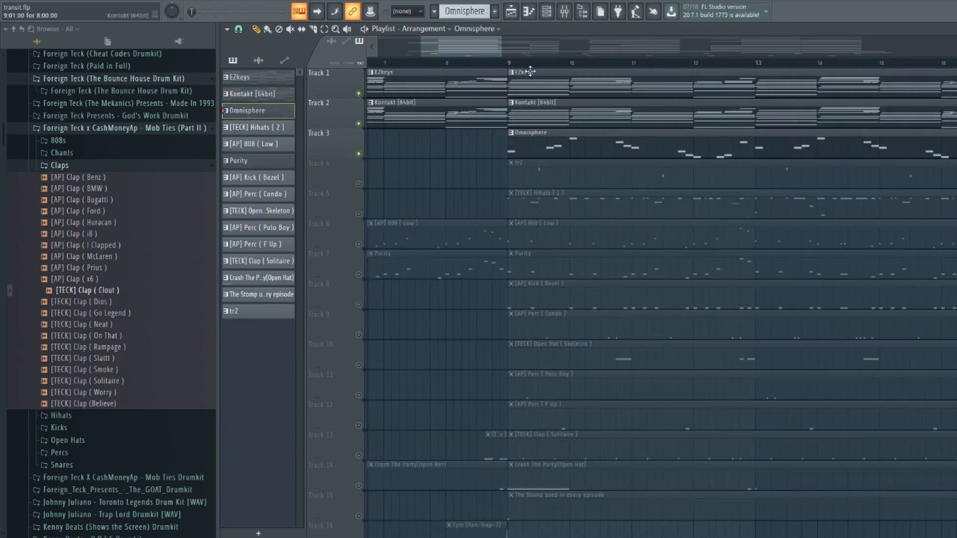
pyautogui.click(546, 15)
pyautogui.click(473, 160)
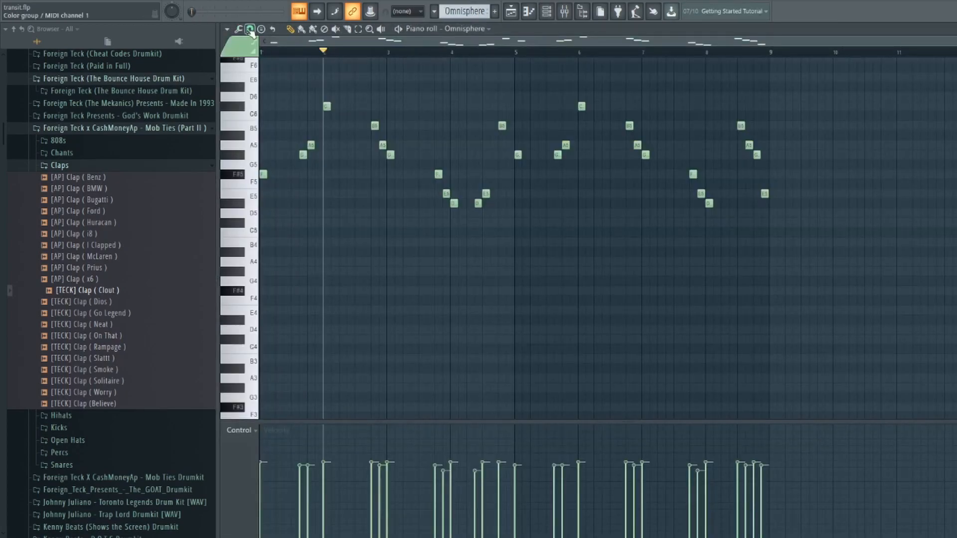
# Step: Play the Omnisphere melody from the start of the pattern and follow its notes through bar 3
pyautogui.press('space')
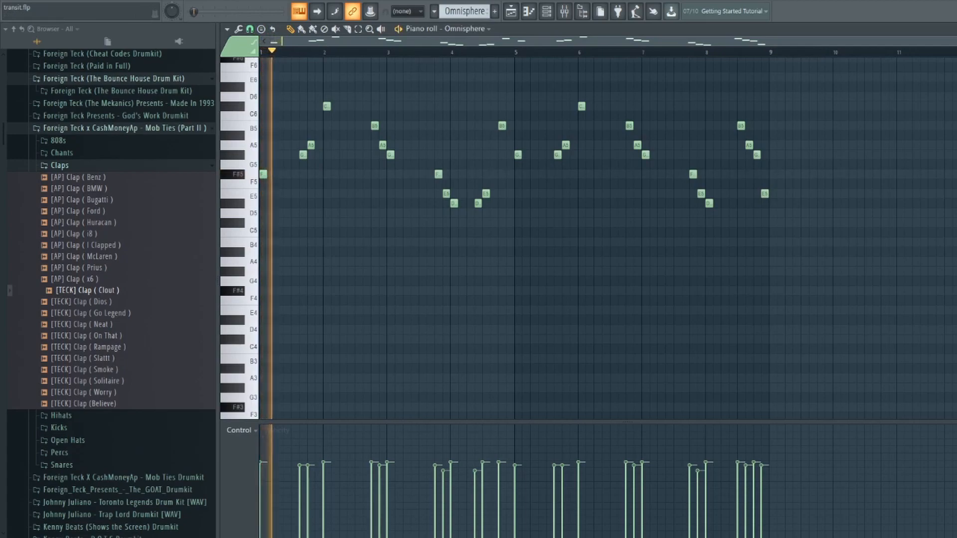
pyautogui.scroll(-1, 390, 182)
pyautogui.scroll(3, 390, 185)
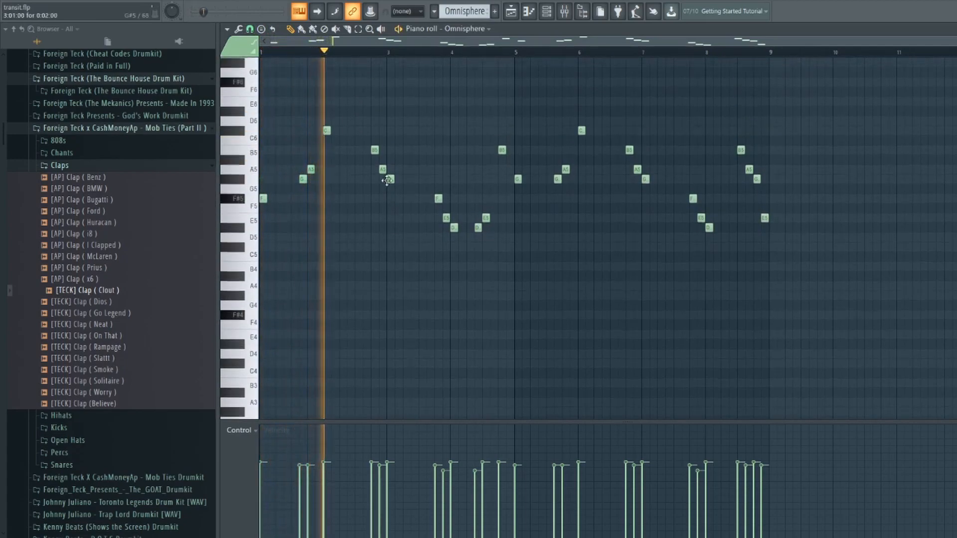
pyautogui.scroll(-1, 390, 183)
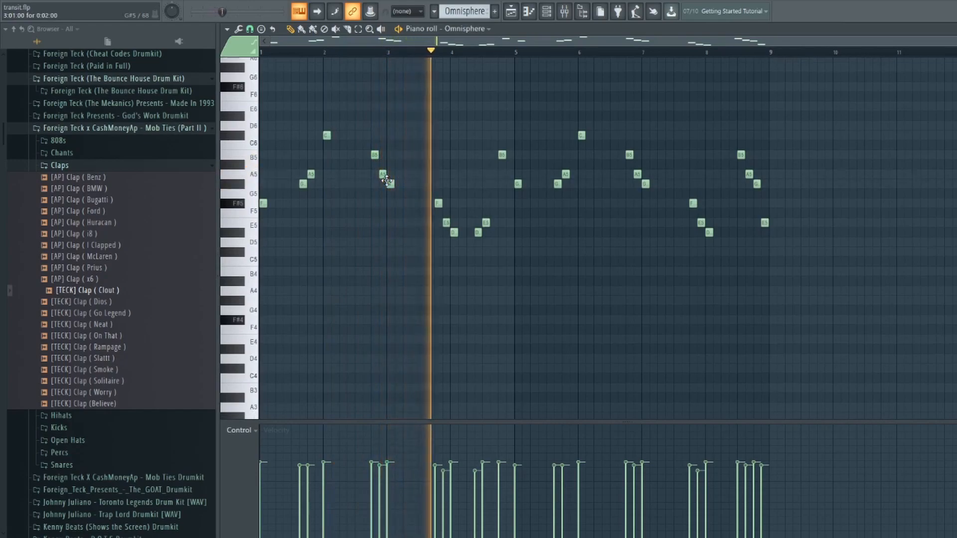
pyautogui.press('space')
# Step: Play the Omnisphere melody from just before bar 4 and examine the low notes there
pyautogui.scroll(-1, 454, 167)
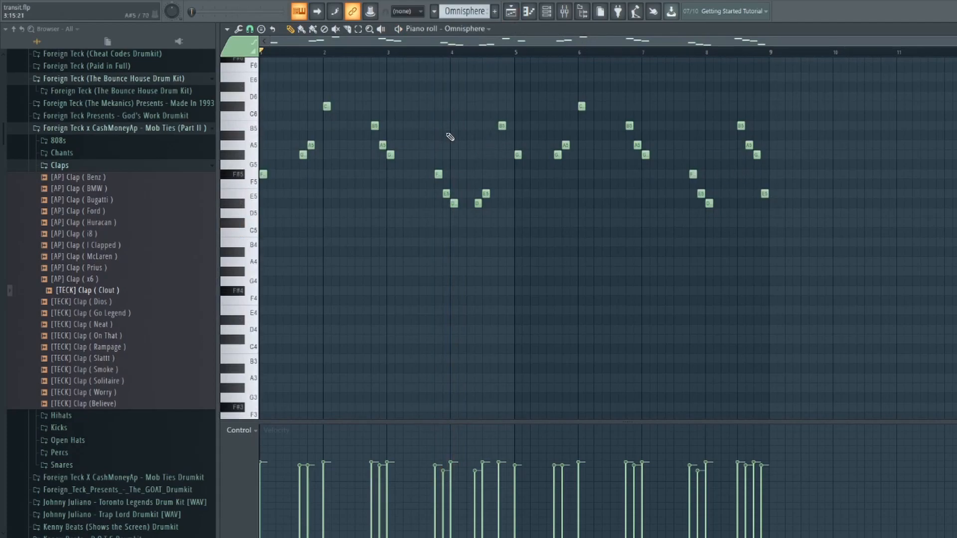
pyautogui.scroll(-1, 453, 150)
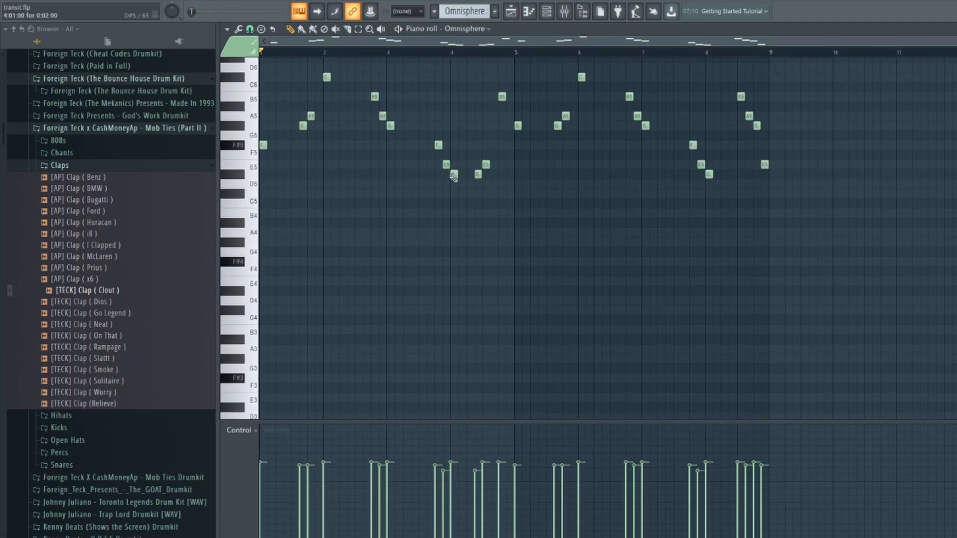
pyautogui.click(432, 53)
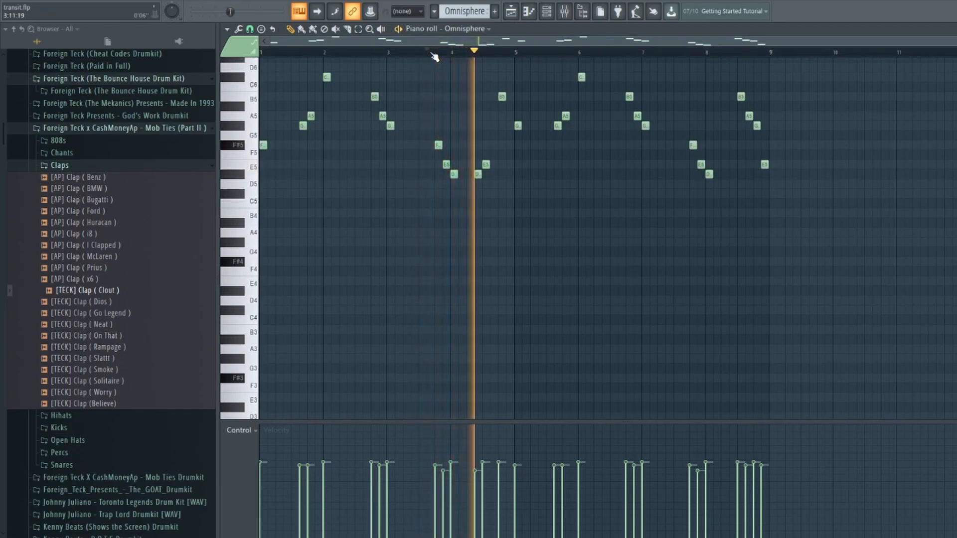
pyautogui.press('space')
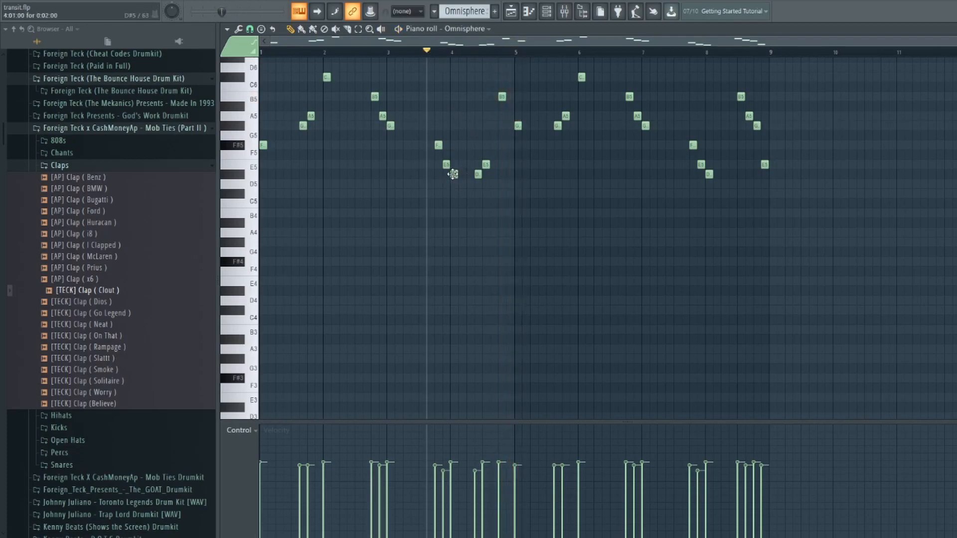
pyautogui.scroll(1, 436, 181)
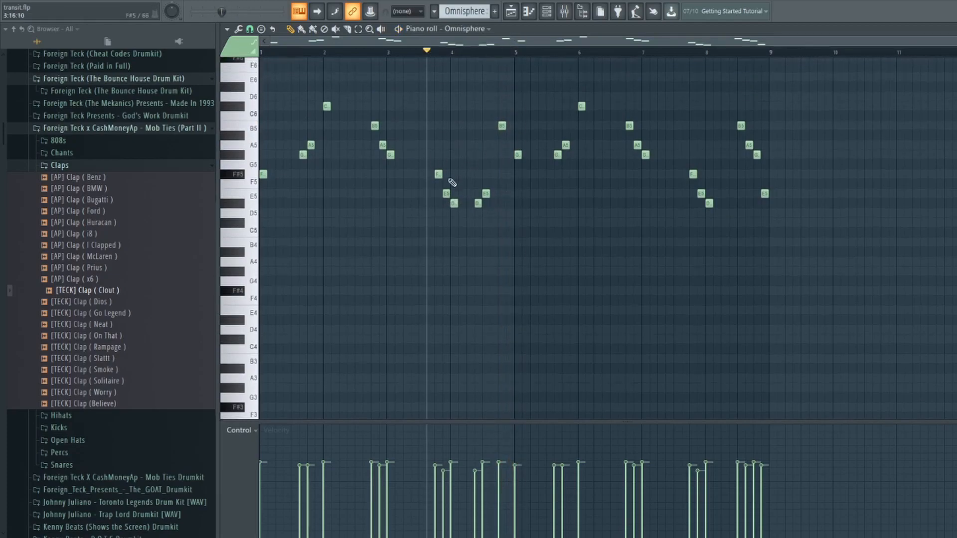
# Step: Return to the playlist and unmute track 7, which holds the Purity pattern
pyautogui.click(511, 11)
pyautogui.scroll(-1, 513, 99)
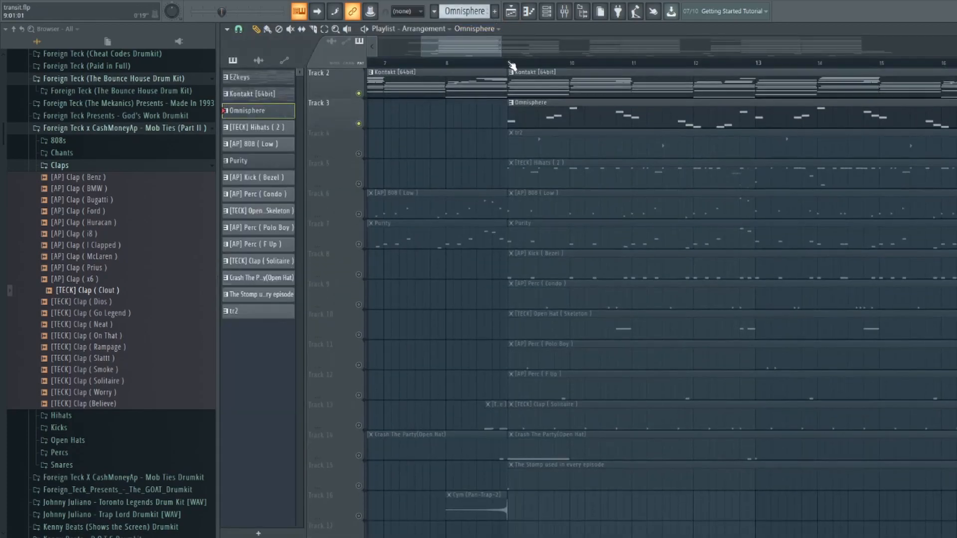
pyautogui.scroll(-2, 513, 64)
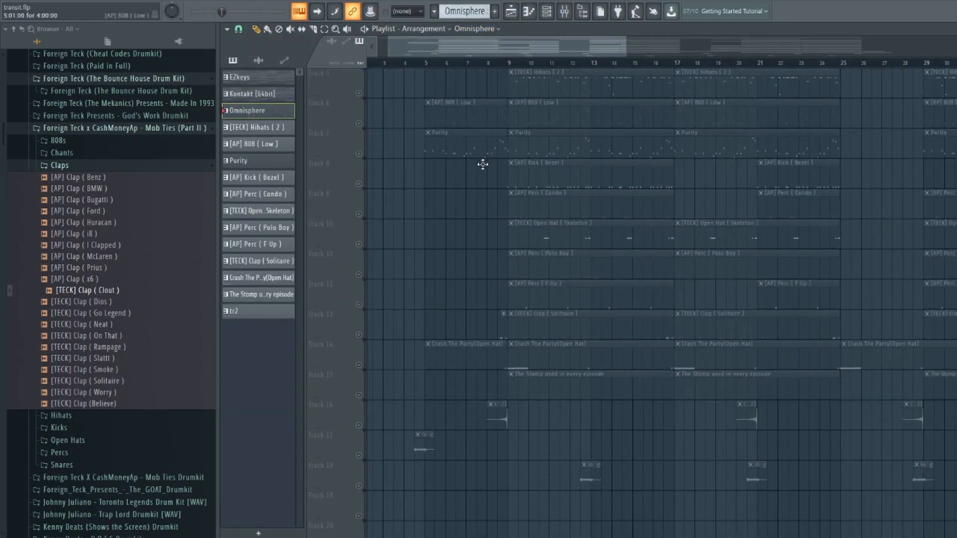
pyautogui.scroll(1, 483, 166)
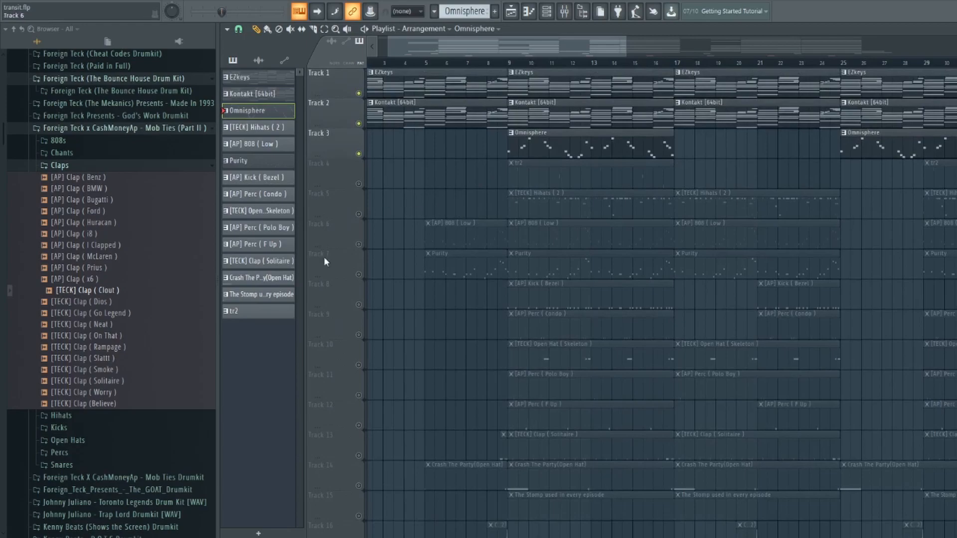
pyautogui.click(359, 275)
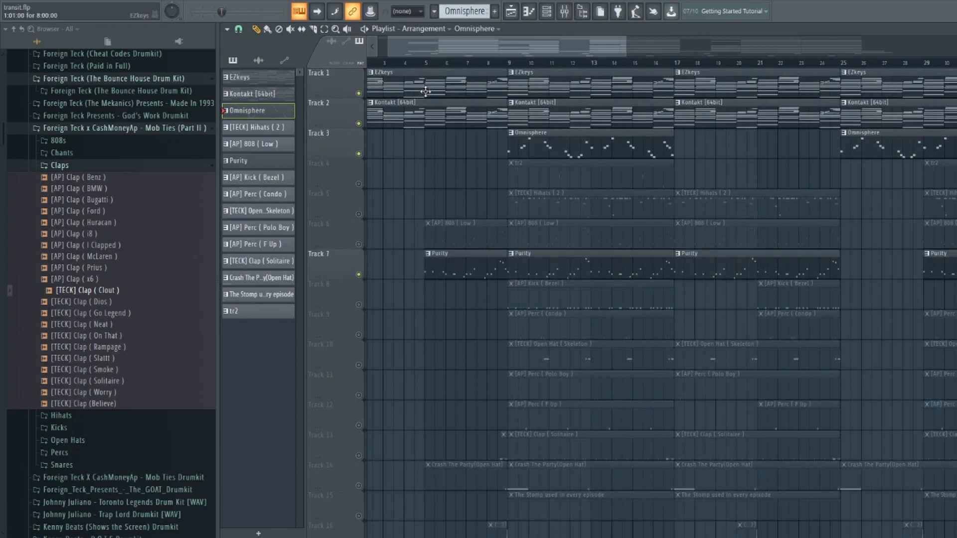
# Step: Open the Purity clip that starts at bar 5 in the piano roll and play its notes
pyautogui.click(426, 63)
pyautogui.scroll(3, 426, 64)
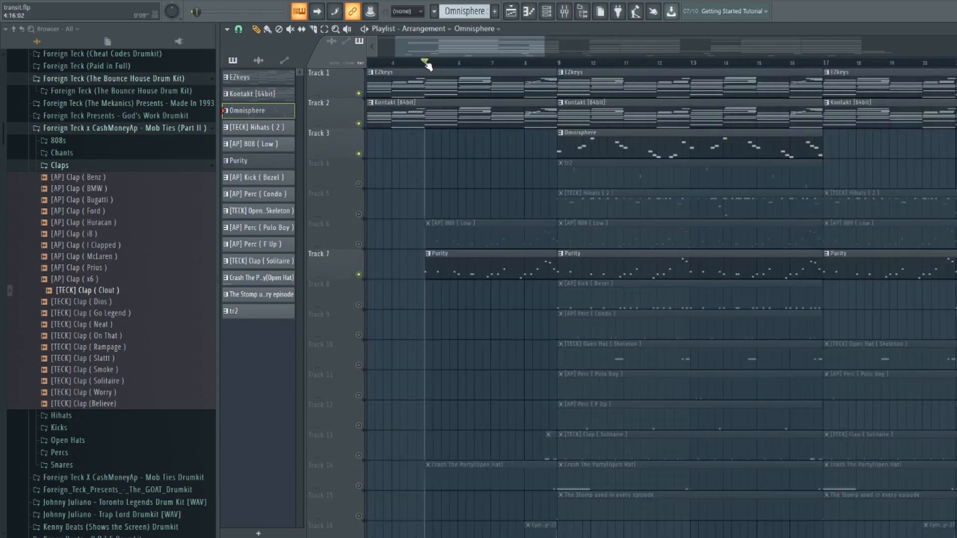
pyautogui.doubleClick(456, 272)
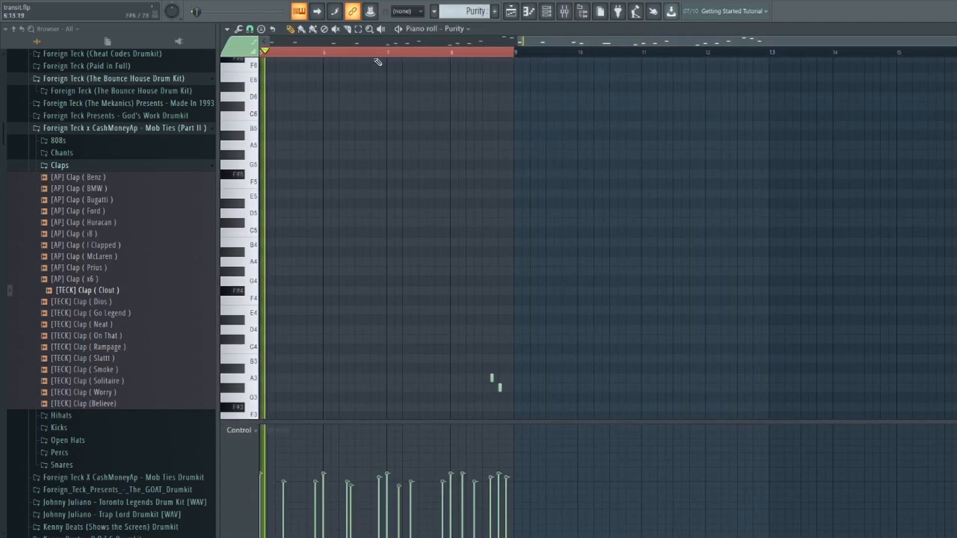
pyautogui.scroll(-7, 377, 204)
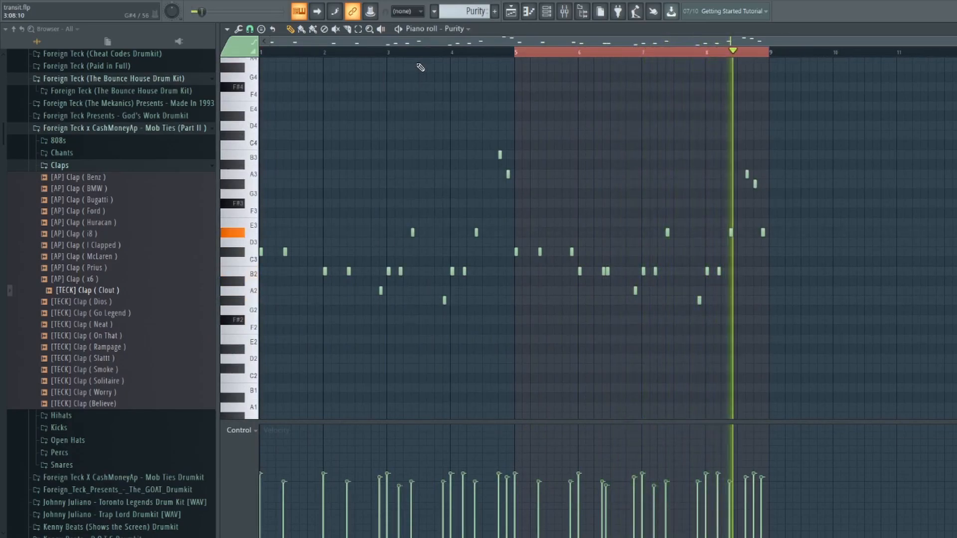
pyautogui.press('space')
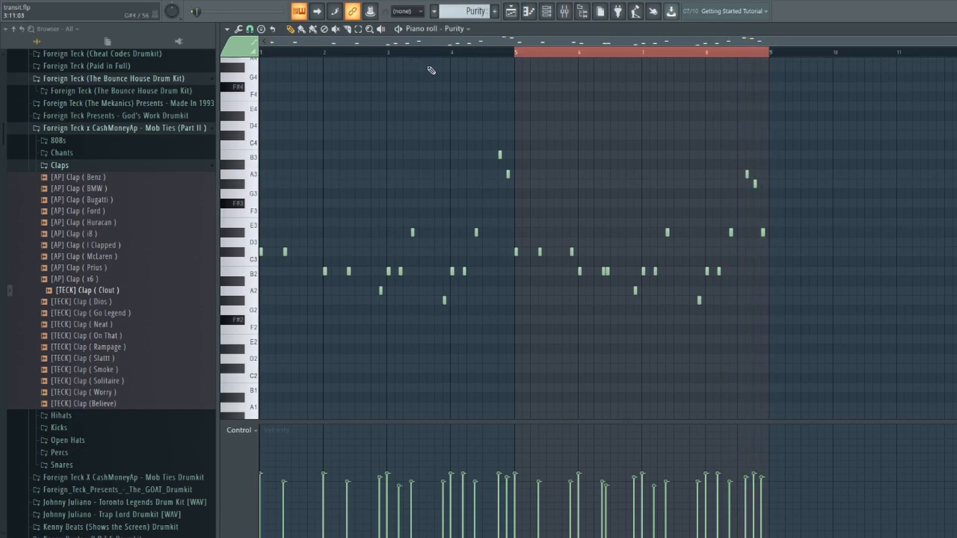
# Step: Return to the playlist and open the Purity instrument from the channel rack
pyautogui.click(513, 11)
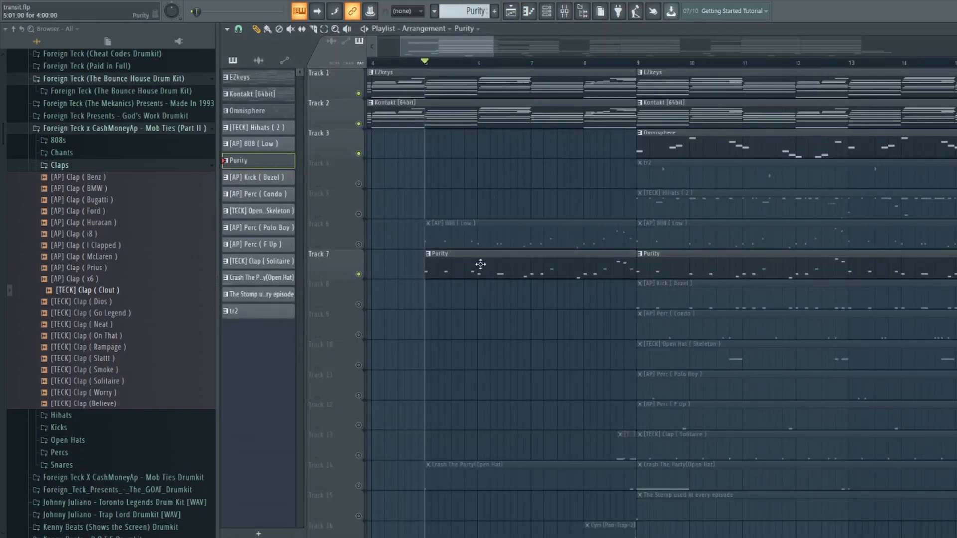
pyautogui.click(552, 12)
pyautogui.click(348, 210)
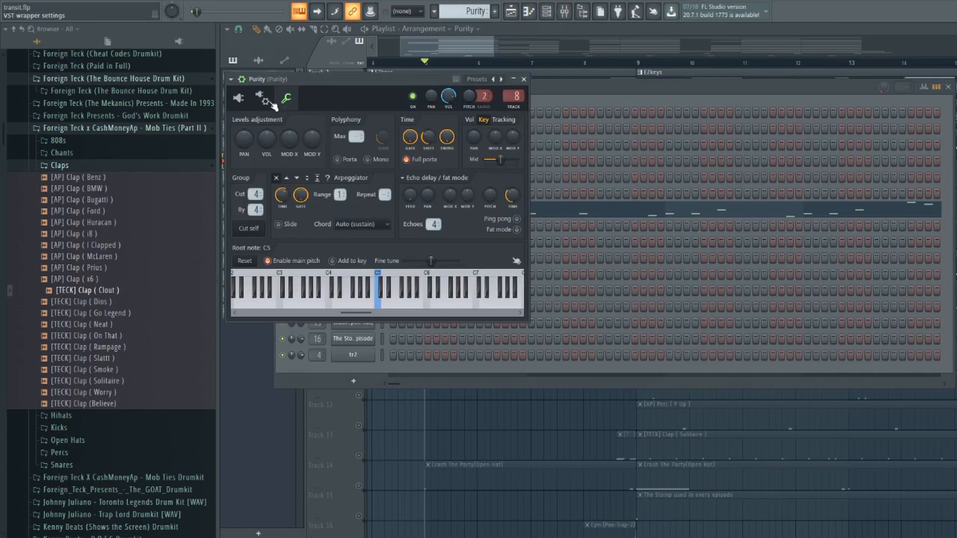
# Step: Show the Purity plugin interface and examine its Bass Synth preset list
pyautogui.click(239, 99)
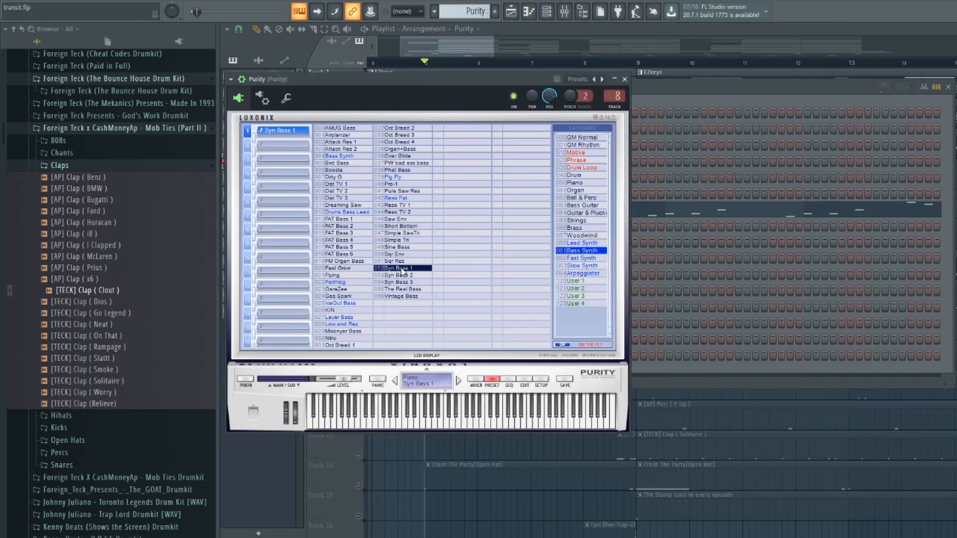
pyautogui.click(642, 91)
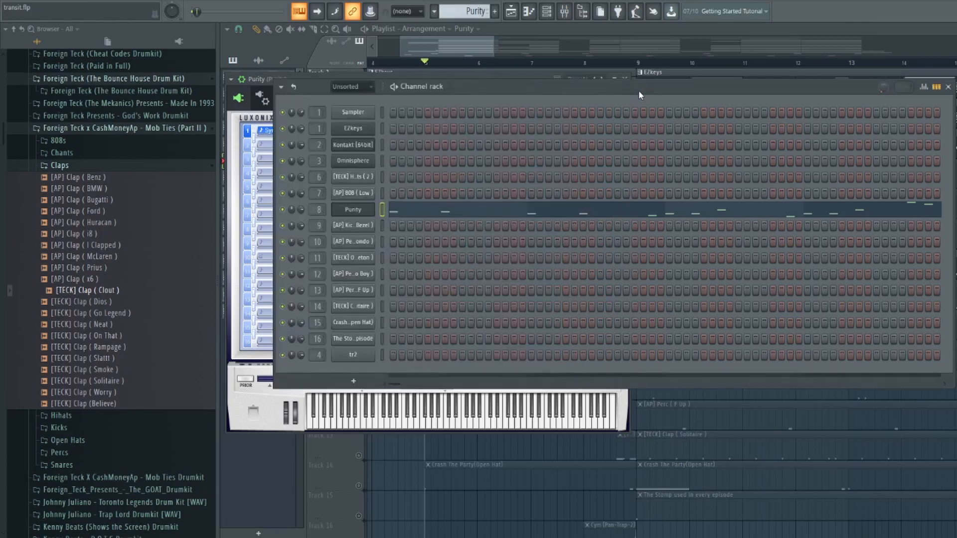
# Step: Return to the playlist, unmute track 6 with the 808 (Low) pattern and mute track 7
pyautogui.click(457, 50)
pyautogui.click(360, 244)
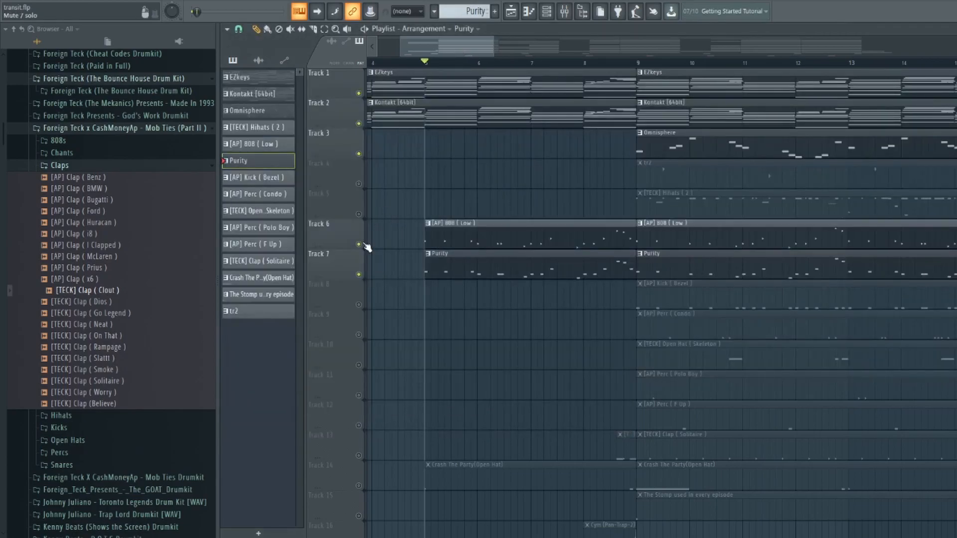
pyautogui.click(359, 275)
# Step: Open the 808 (Low) clip that starts at bar 5 in the piano roll and play its notes
pyautogui.doubleClick(455, 239)
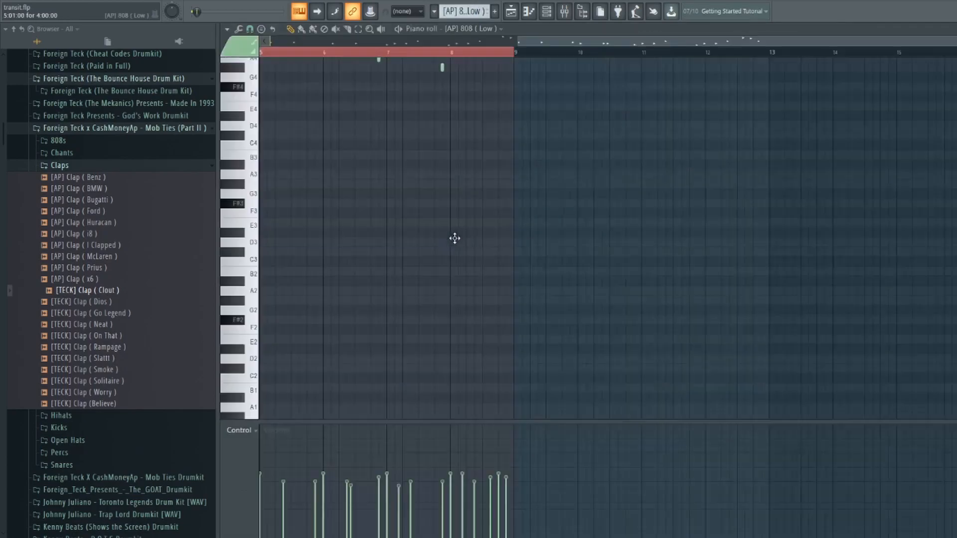
pyautogui.press('space')
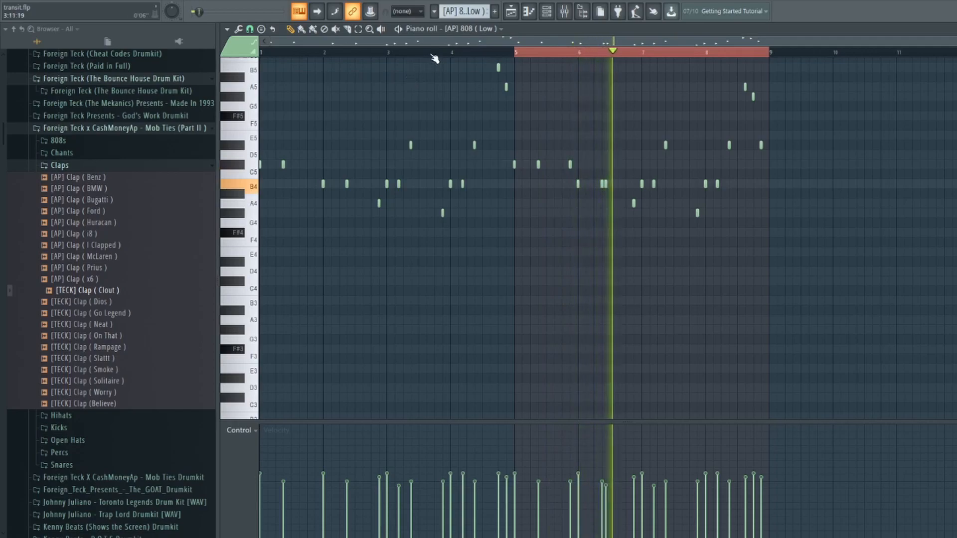
pyautogui.press('space')
# Step: Return to the playlist, unmute track 7 and play the 808 together with Purity from bar 5
pyautogui.click(510, 17)
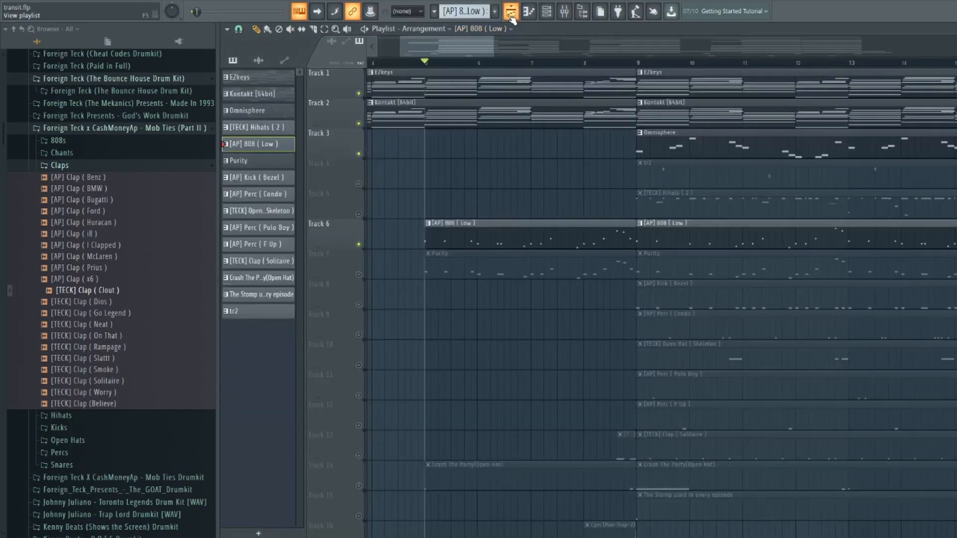
pyautogui.click(359, 274)
pyautogui.press('space')
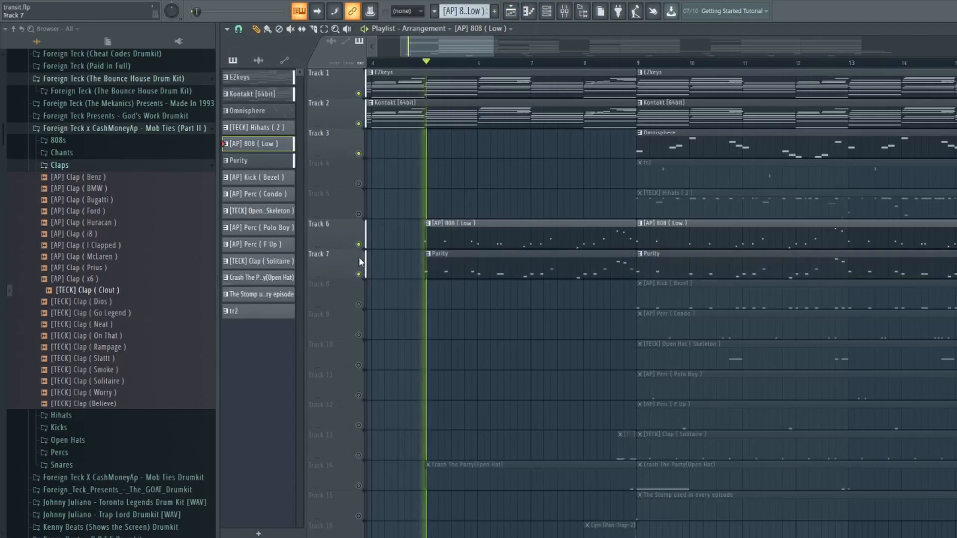
pyautogui.press('space')
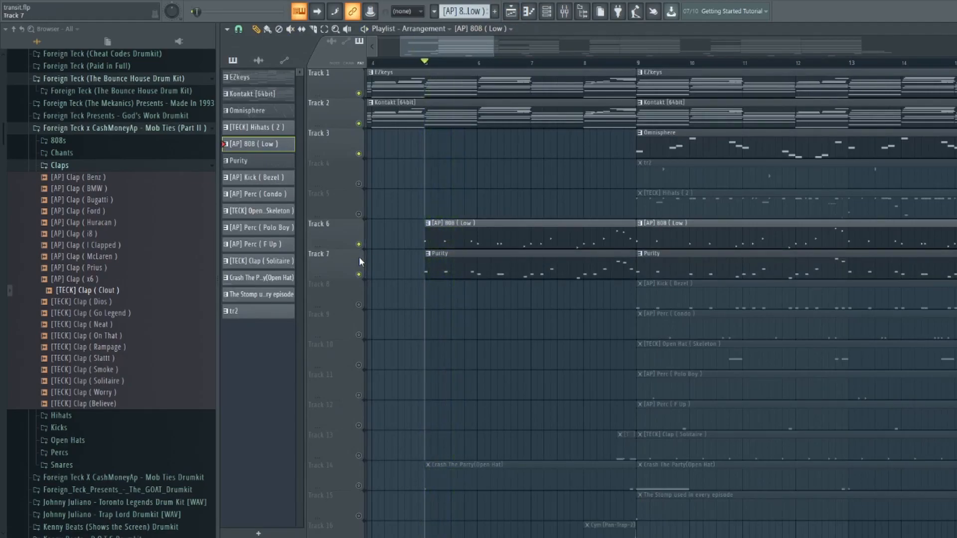
# Step: Compare the 808 (Low) and Purity clips that start at bar 5 on tracks 6 and 7
pyautogui.scroll(-1, 391, 244)
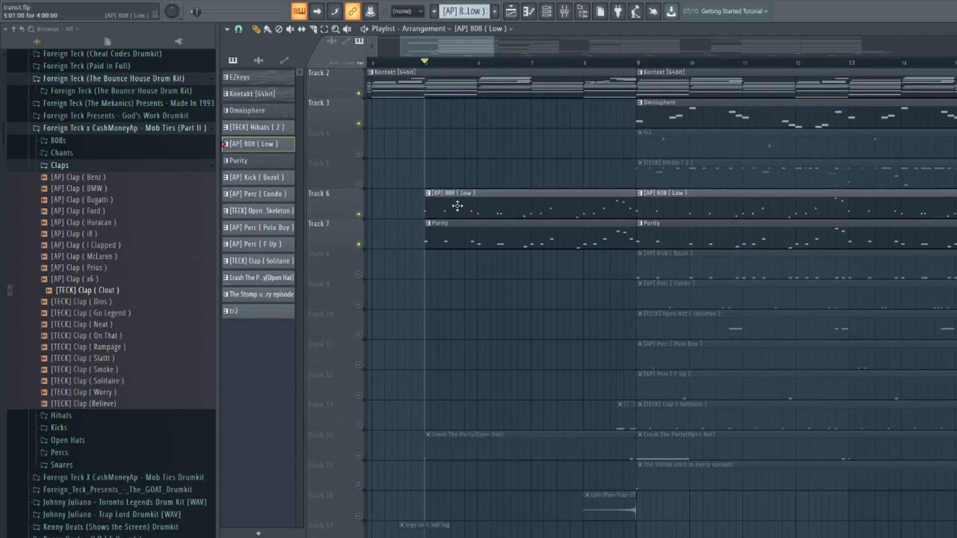
pyautogui.click(430, 230)
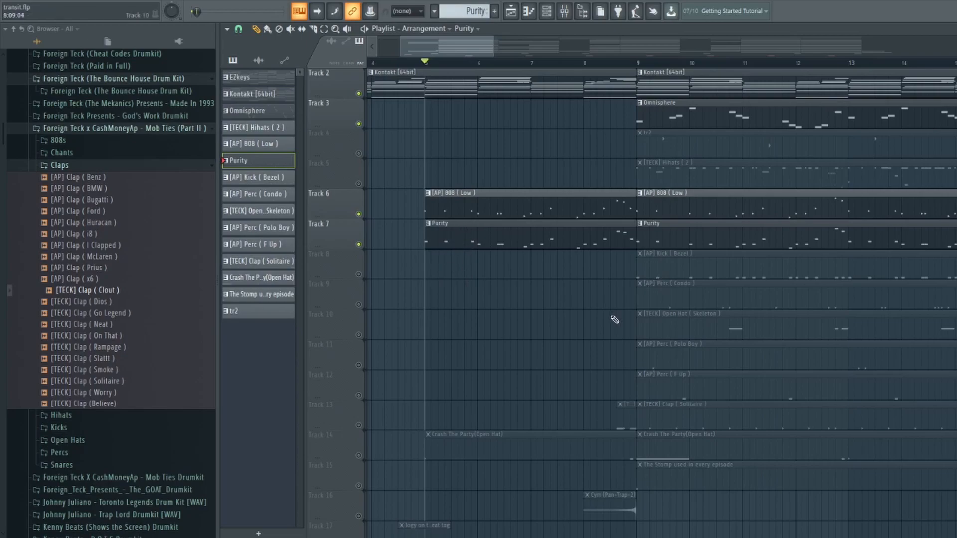
pyautogui.scroll(1, 600, 315)
pyautogui.scroll(-2, 586, 312)
pyautogui.scroll(1, 574, 305)
pyautogui.scroll(1, 593, 233)
# Step: Unmute track 8 with the Kick (Bezel) pattern and play the beat from around bar 9
pyautogui.moveTo(474, 49); pyautogui.dragTo(500, 49)
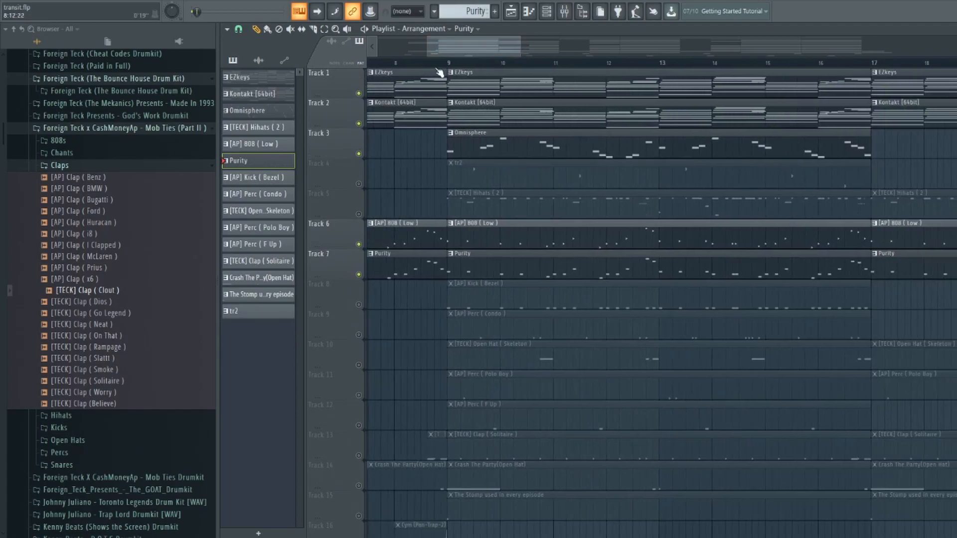
pyautogui.scroll(-2, 467, 215)
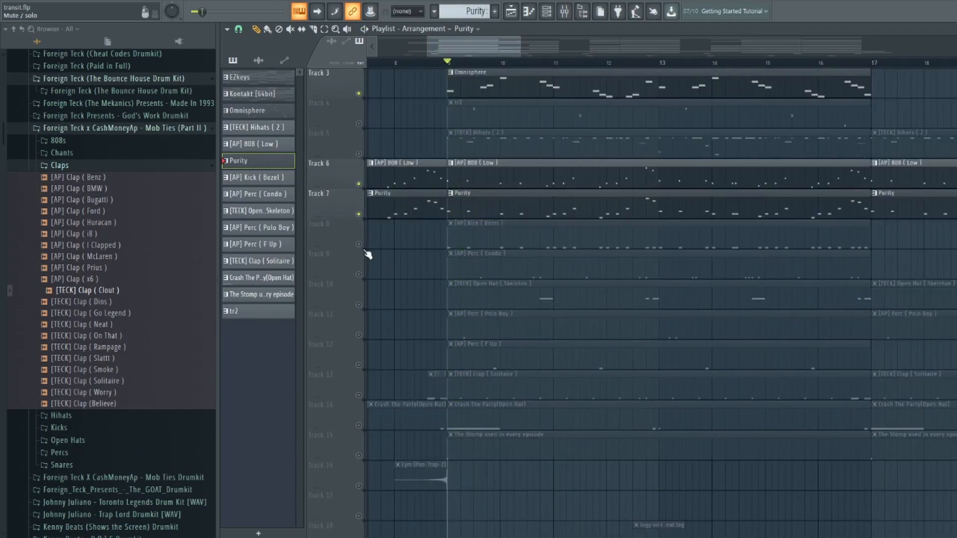
pyautogui.scroll(2, 364, 246)
pyautogui.click(358, 303)
pyautogui.press('space')
pyautogui.scroll(-3, 361, 286)
pyautogui.press('space')
# Step: Unmute track 14 with the Crash The Party (Open Hat) pattern and play it with the other layers
pyautogui.click(359, 396)
pyautogui.scroll(-1, 376, 378)
pyautogui.press('space')
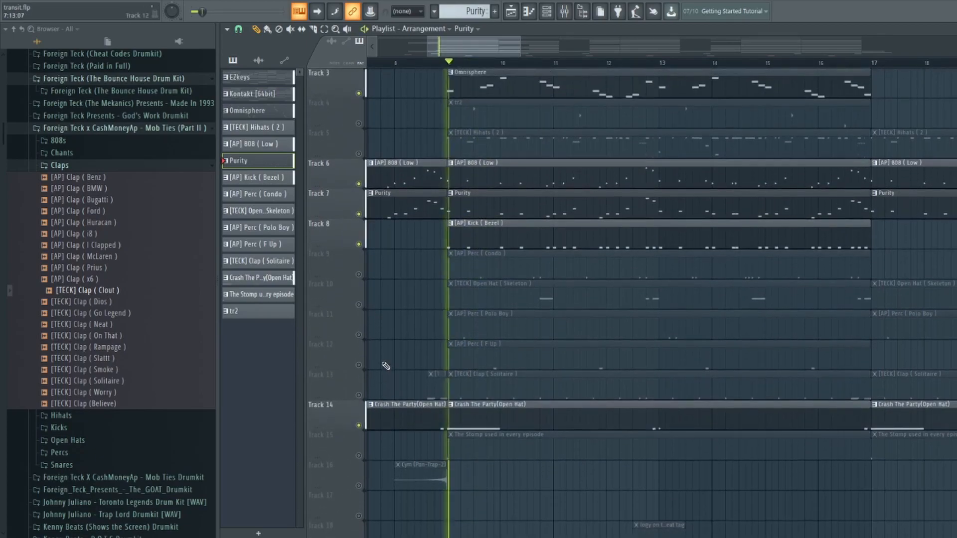
pyautogui.press('space')
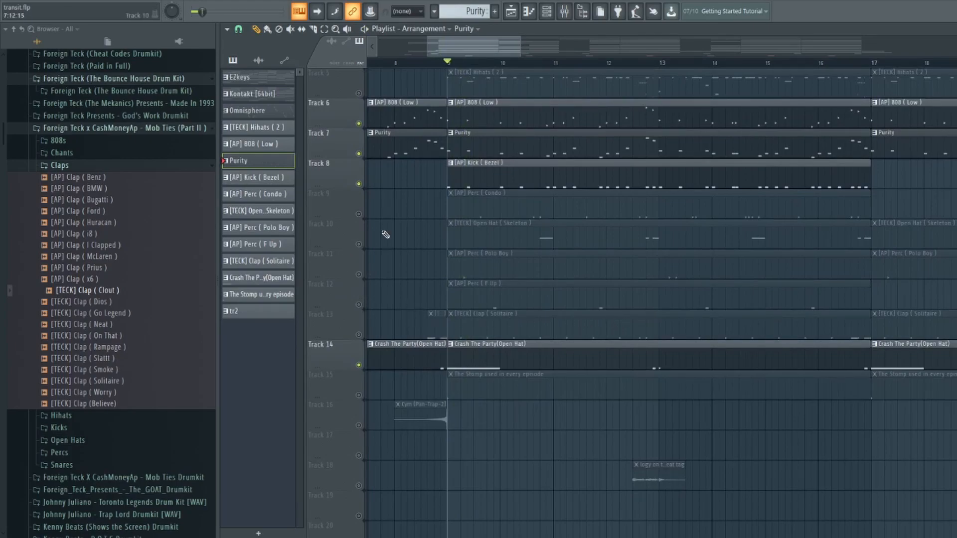
# Step: Turn on all playlist tracks, and mute tracks 1 to 4 so that only the drums and bass play
pyautogui.scroll(2, 420, 294)
pyautogui.scroll(1, 371, 135)
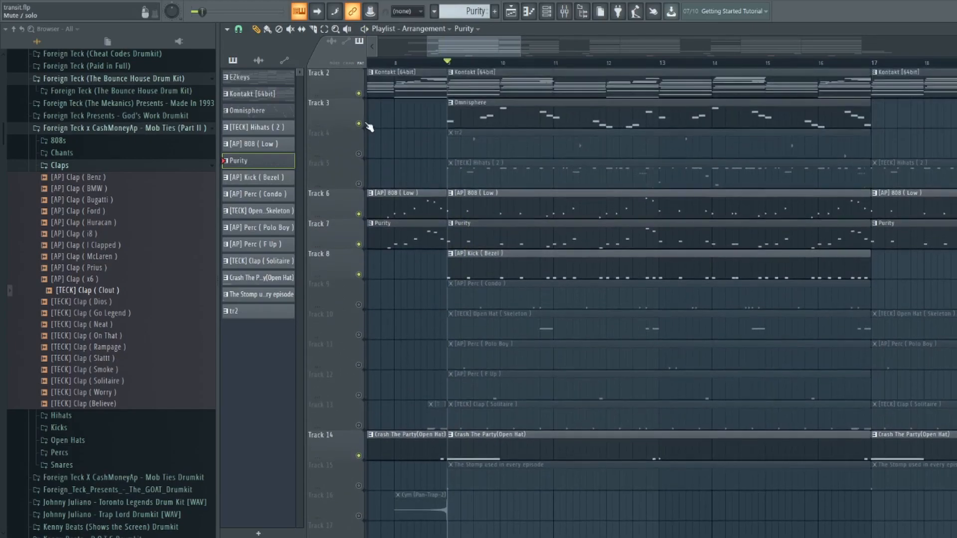
pyautogui.rightClick(365, 129)
pyautogui.click(359, 123)
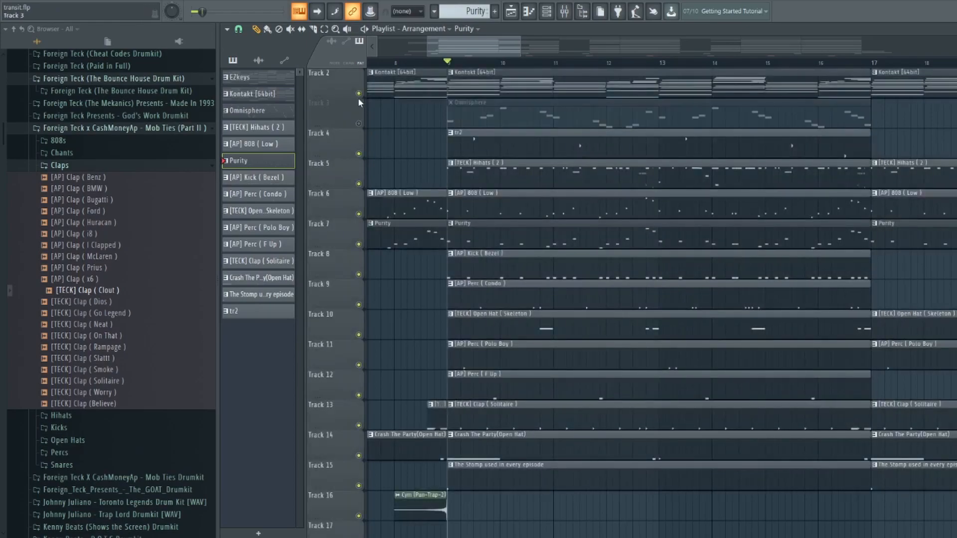
pyautogui.click(359, 94)
pyautogui.scroll(1, 394, 194)
pyautogui.click(358, 95)
pyautogui.click(458, 175)
pyautogui.click(359, 184)
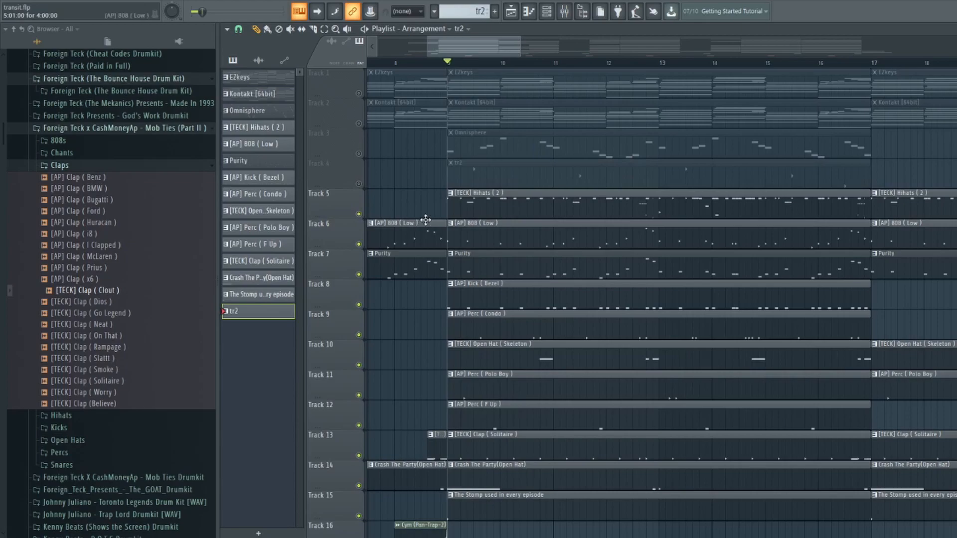
# Step: Open the Hihats (2) clip on track 5 in the piano roll and play its pattern
pyautogui.scroll(-3, 426, 220)
pyautogui.doubleClick(477, 122)
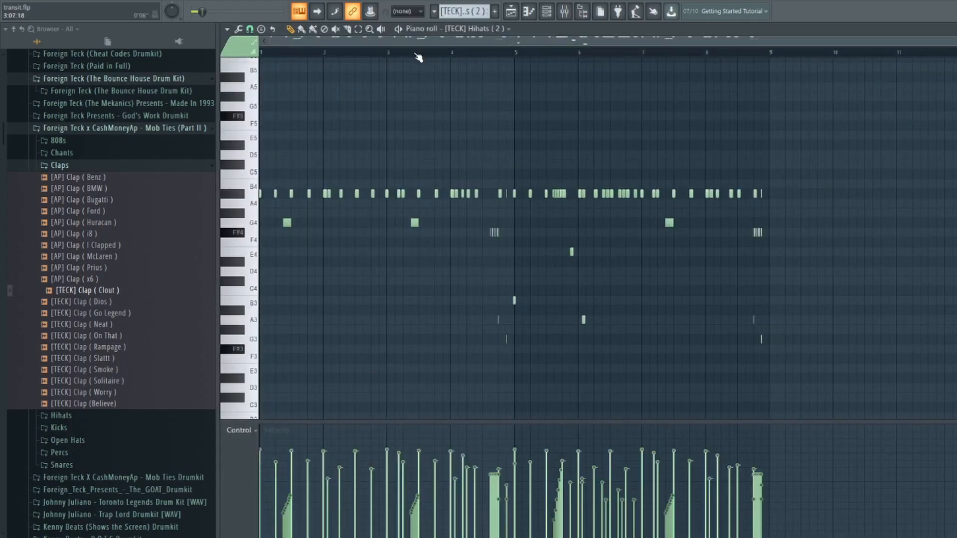
pyautogui.press('space')
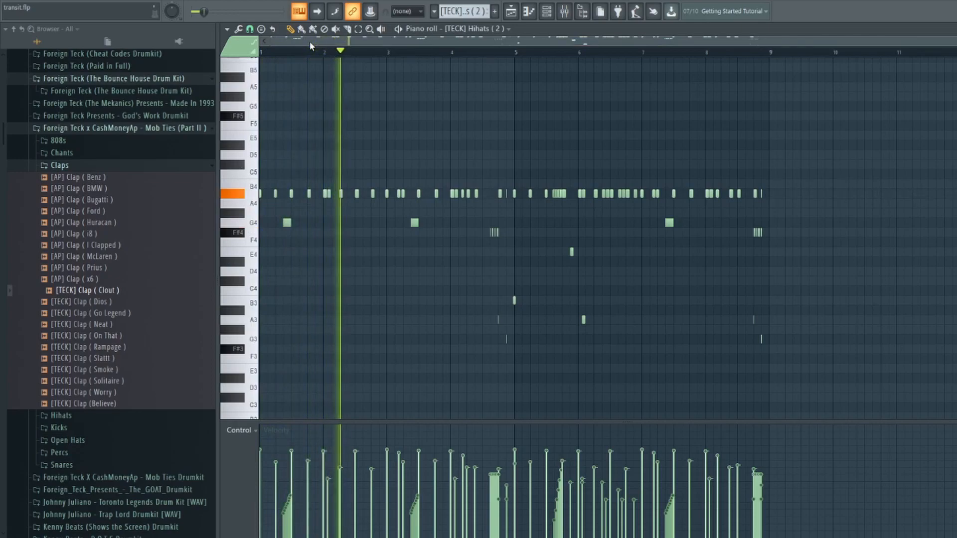
# Step: Return to the playlist and open the Perc (Condo) clip on track 9 in the piano roll to examine its notes
pyautogui.click(511, 11)
pyautogui.scroll(2, 466, 64)
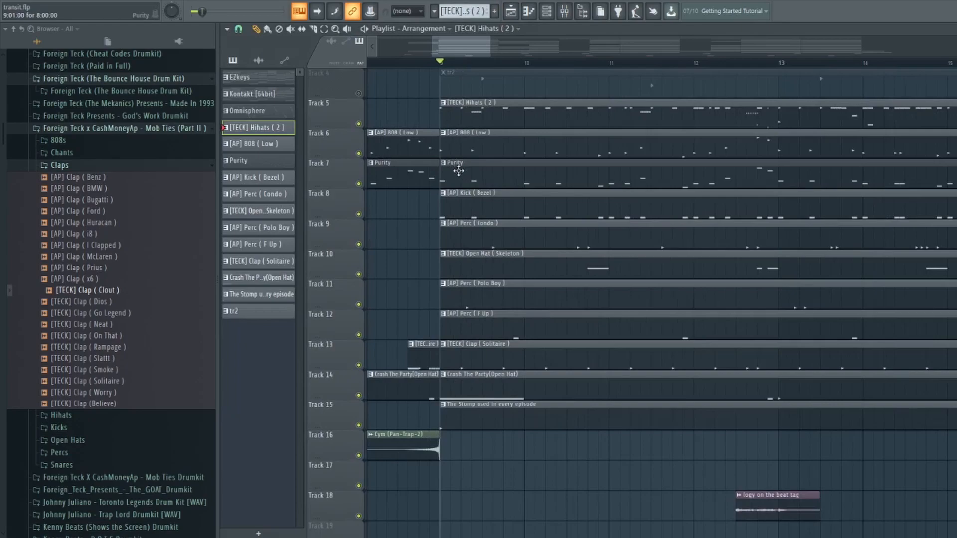
pyautogui.doubleClick(457, 244)
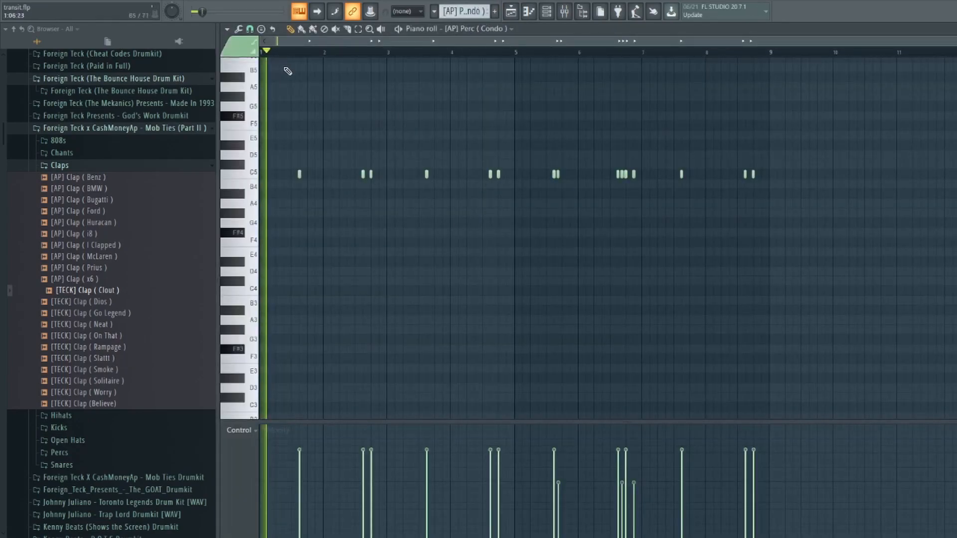
# Step: Return to the playlist, open the Open Hat (Skeleton) clip on track 10 in the piano roll and examine its notes
pyautogui.click(511, 12)
pyautogui.scroll(-1, 484, 246)
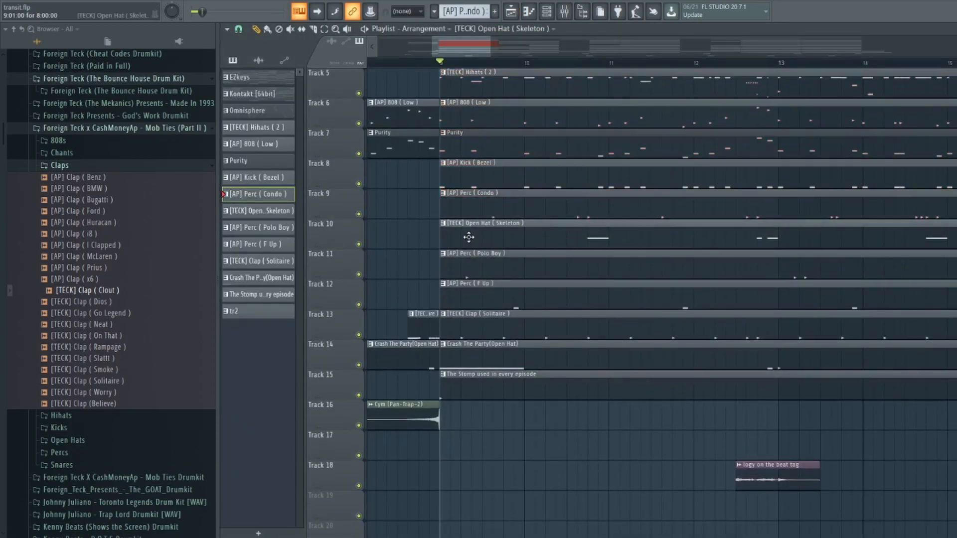
pyautogui.doubleClick(469, 237)
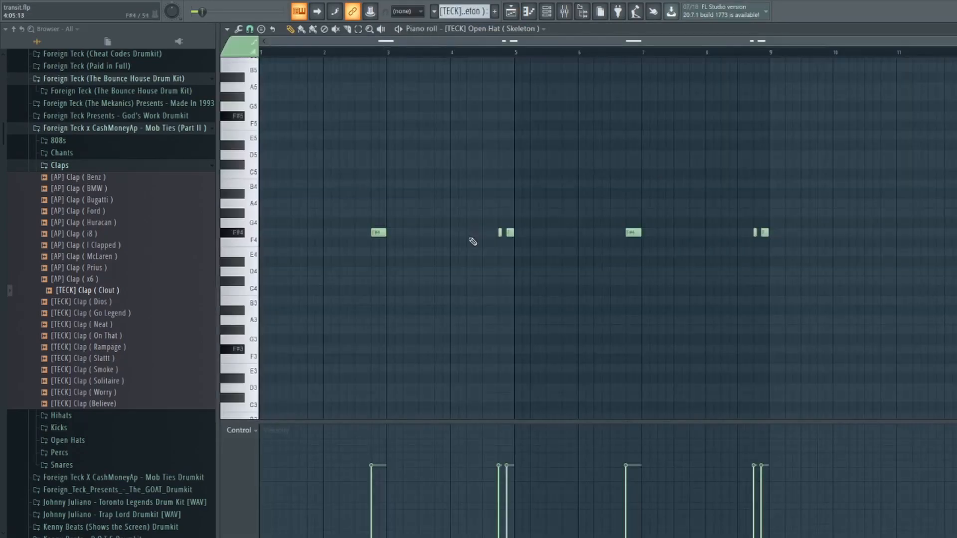
pyautogui.click(365, 56)
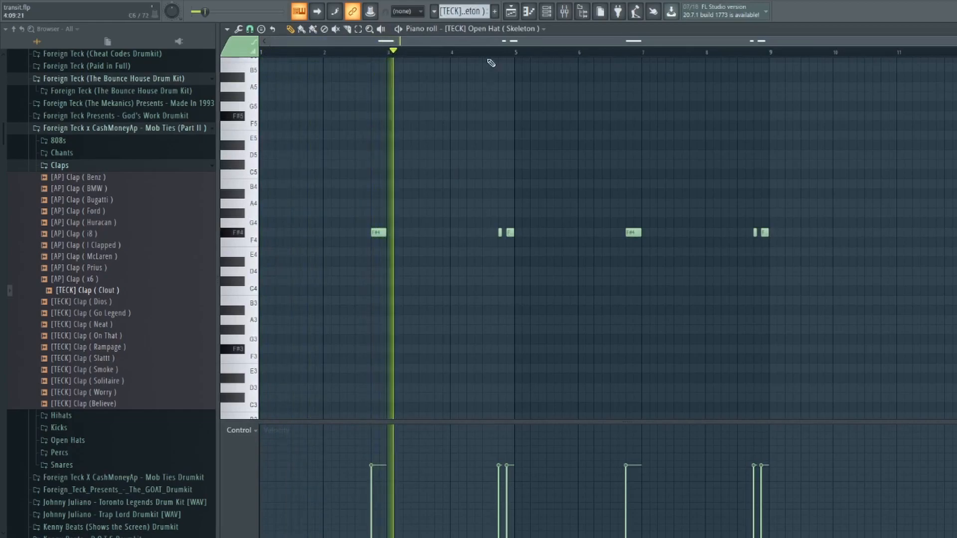
# Step: Mute the beat tag on track 18 in the playlist and open the Stomp clip on track 15 in the piano roll
pyautogui.click(512, 20)
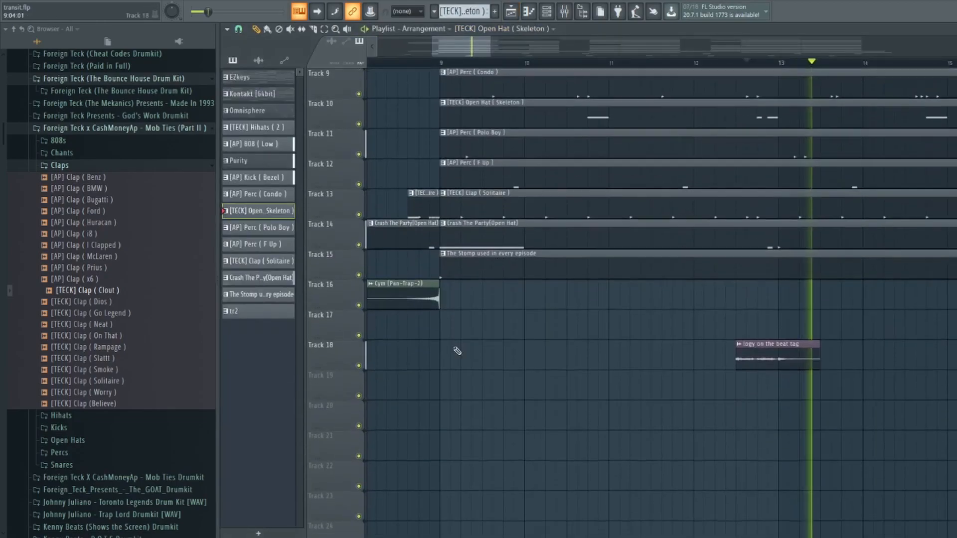
pyautogui.scroll(4, 494, 369)
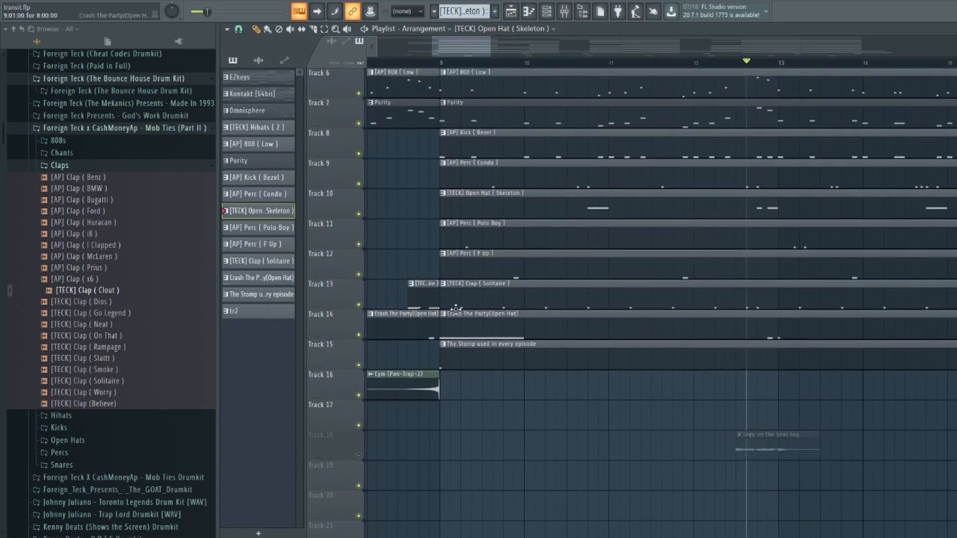
pyautogui.click(434, 63)
pyautogui.doubleClick(455, 358)
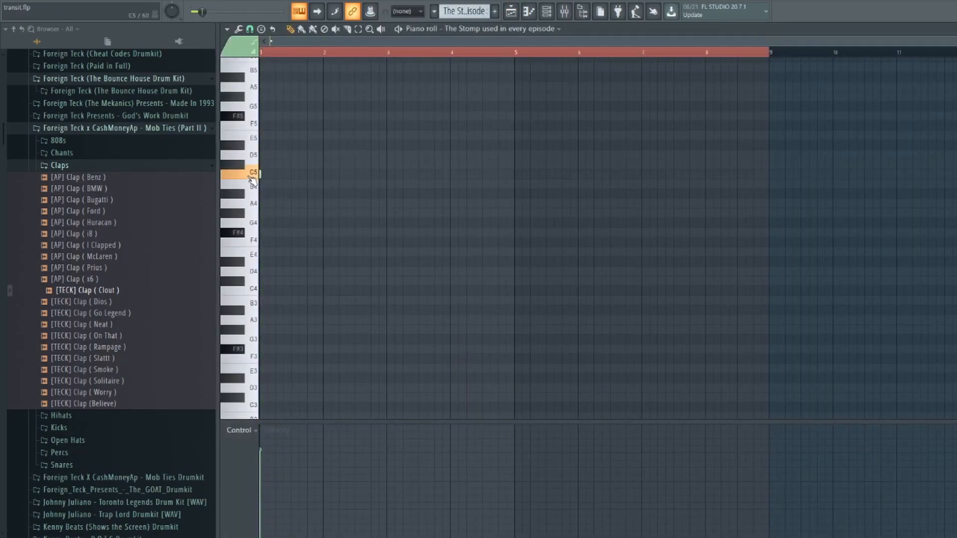
# Step: Return to the playlist, open the Clap (Solitaire) clip at bar 9 in the piano roll and play it
pyautogui.click(516, 19)
pyautogui.click(460, 326)
pyautogui.click(467, 294)
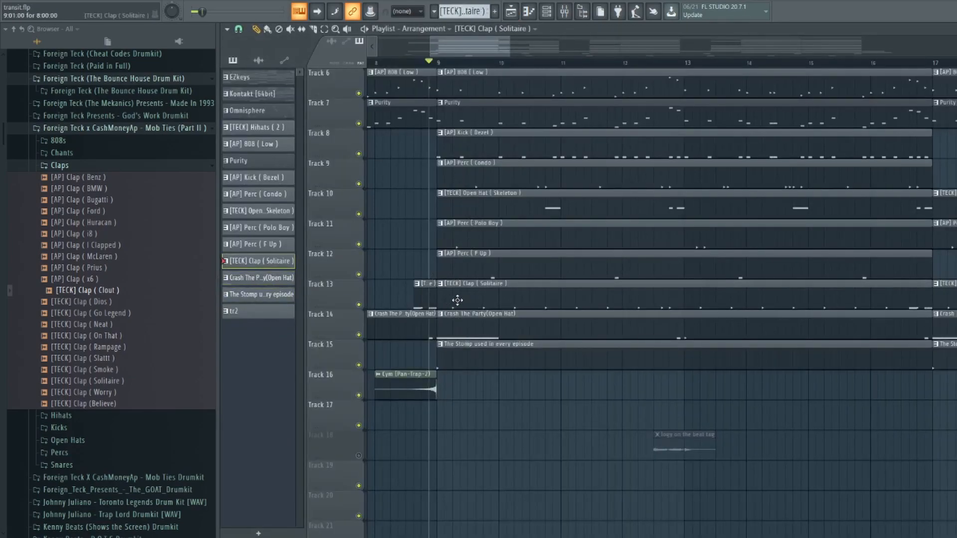
pyautogui.doubleClick(458, 300)
pyautogui.press('space')
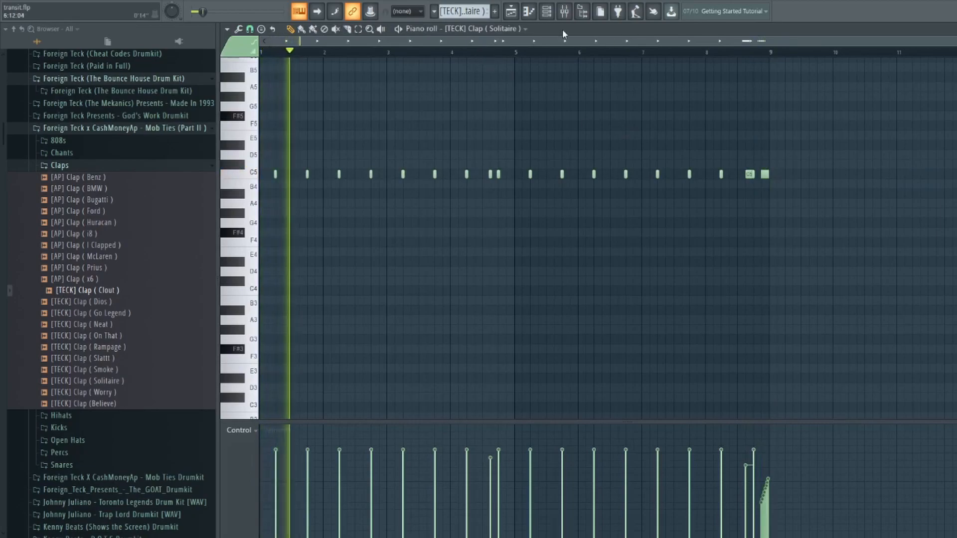
# Step: Return to the playlist, open the Perc (F Up) clip on track 12 in the piano roll and play it
pyautogui.press('F5')
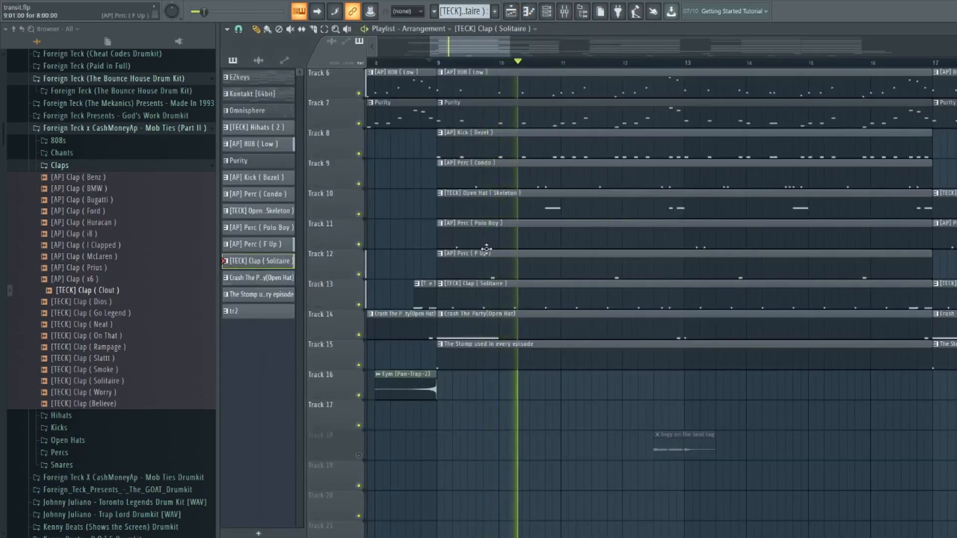
pyautogui.doubleClick(475, 264)
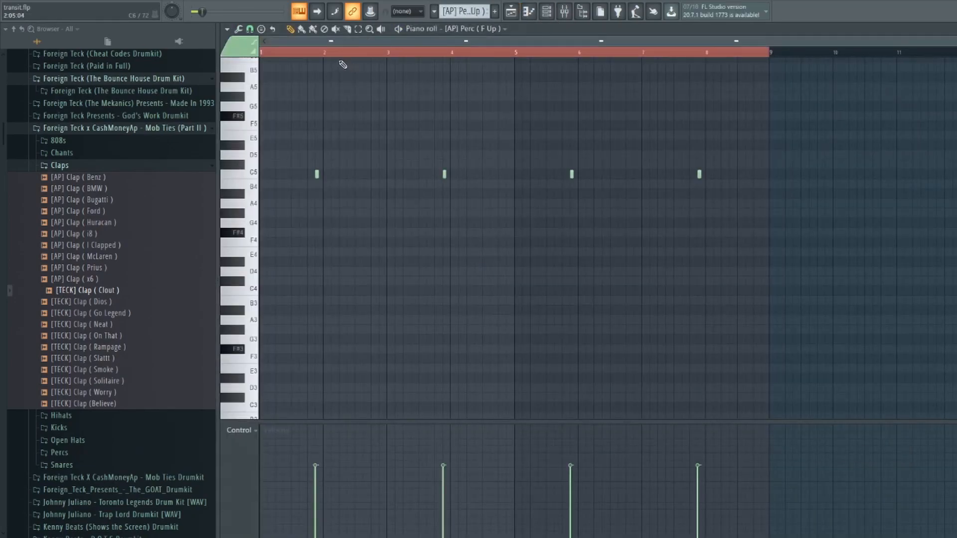
pyautogui.press('space')
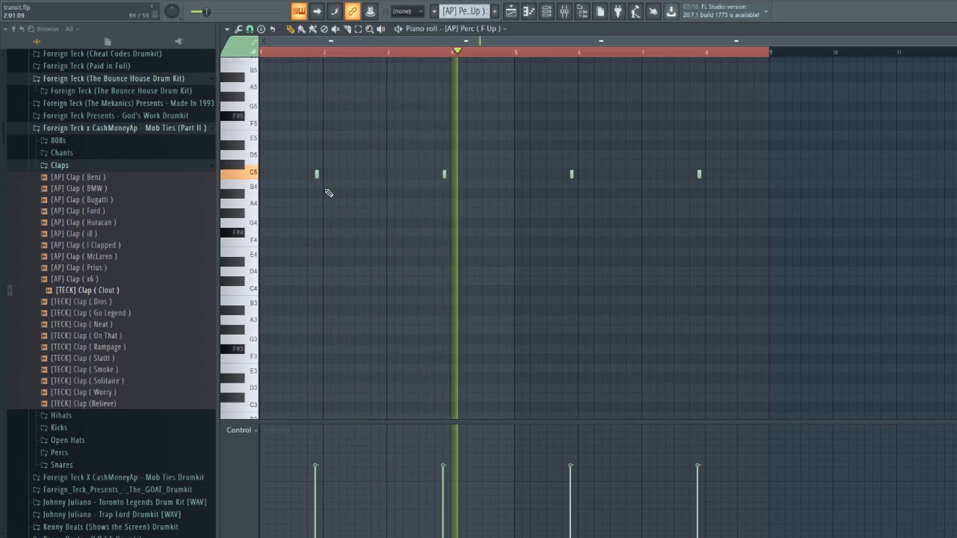
pyautogui.press('space')
# Step: Return to the playlist and survey the drum arrangement from bar 9 through bar 25
pyautogui.click(519, 8)
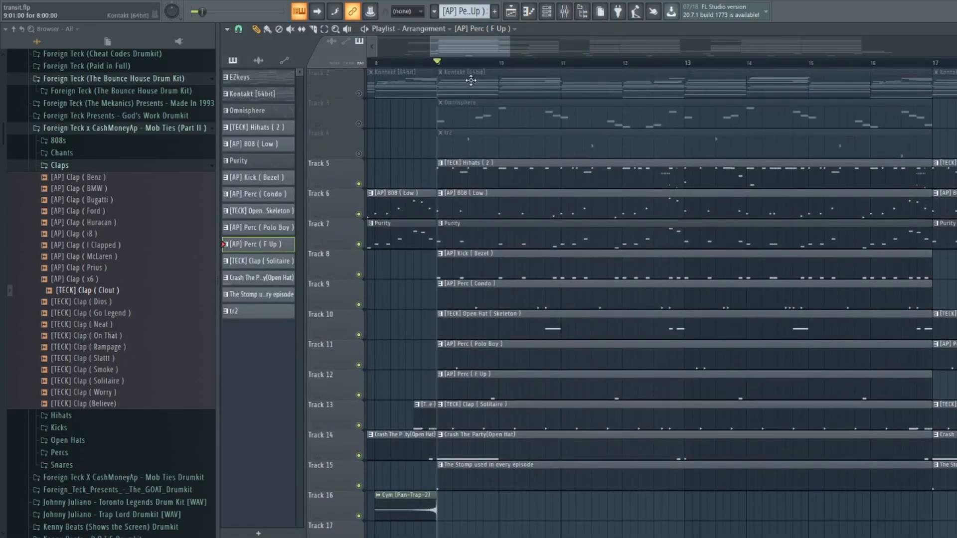
pyautogui.scroll(-2, 484, 68)
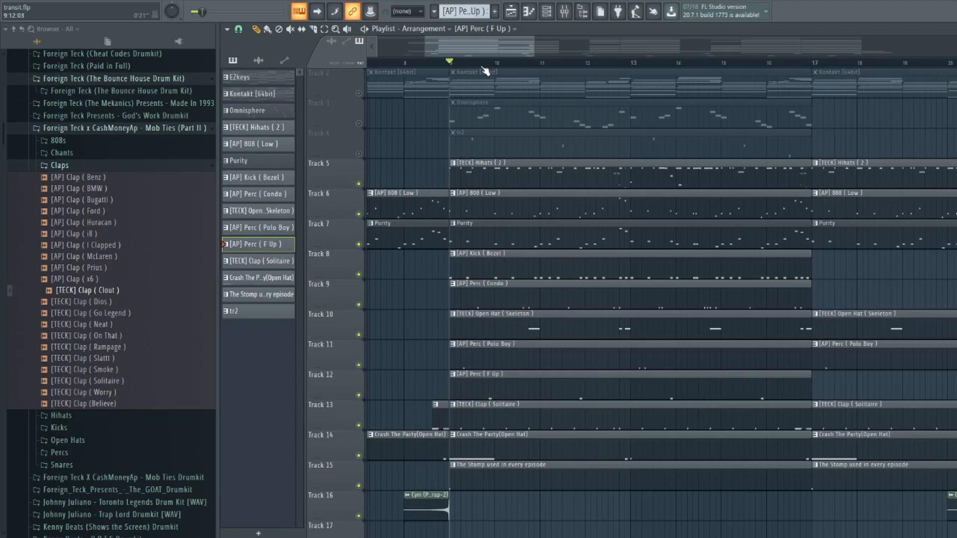
pyautogui.scroll(-2, 484, 71)
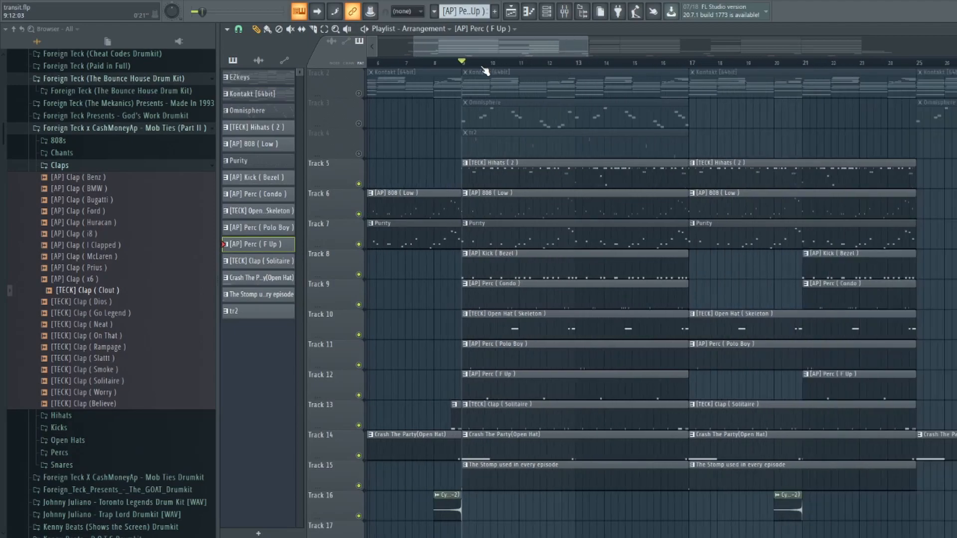
# Step: Unmute track 4 in the playlist and open its tr2 clip at bar 9 in the piano roll
pyautogui.scroll(2, 485, 70)
pyautogui.moveTo(474, 47); pyautogui.dragTo(446, 46)
pyautogui.scroll(1, 544, 183)
pyautogui.scroll(-1, 505, 64)
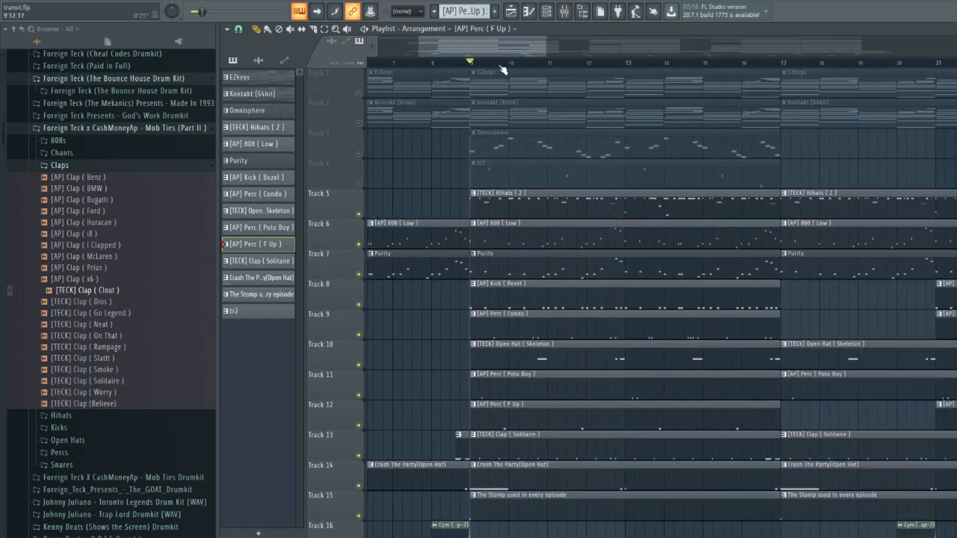
pyautogui.scroll(1, 504, 70)
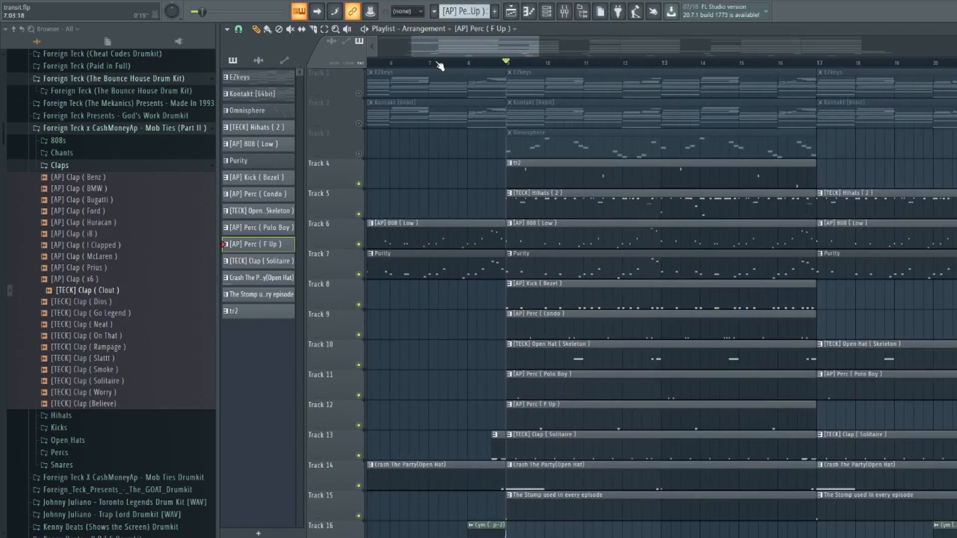
pyautogui.click(531, 176)
pyautogui.scroll(-1, 527, 175)
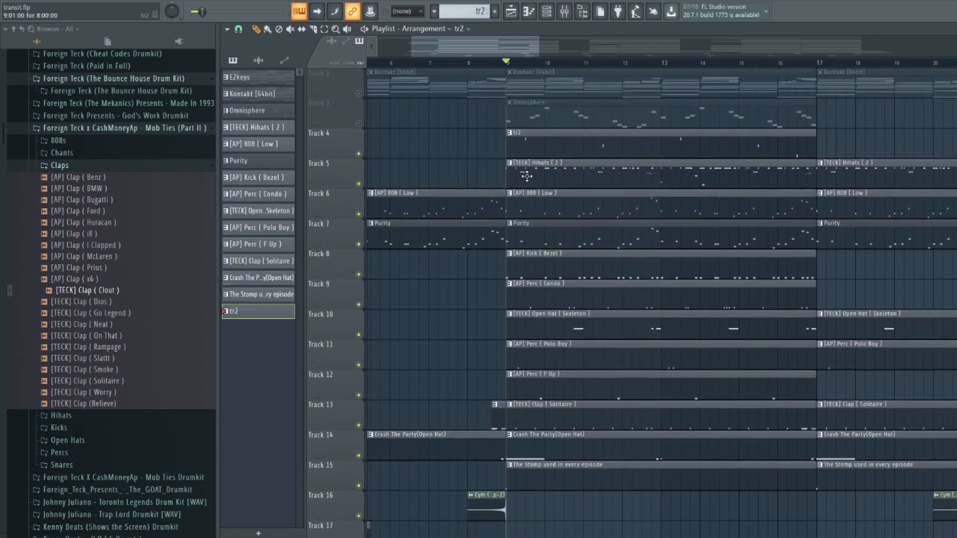
pyautogui.doubleClick(535, 132)
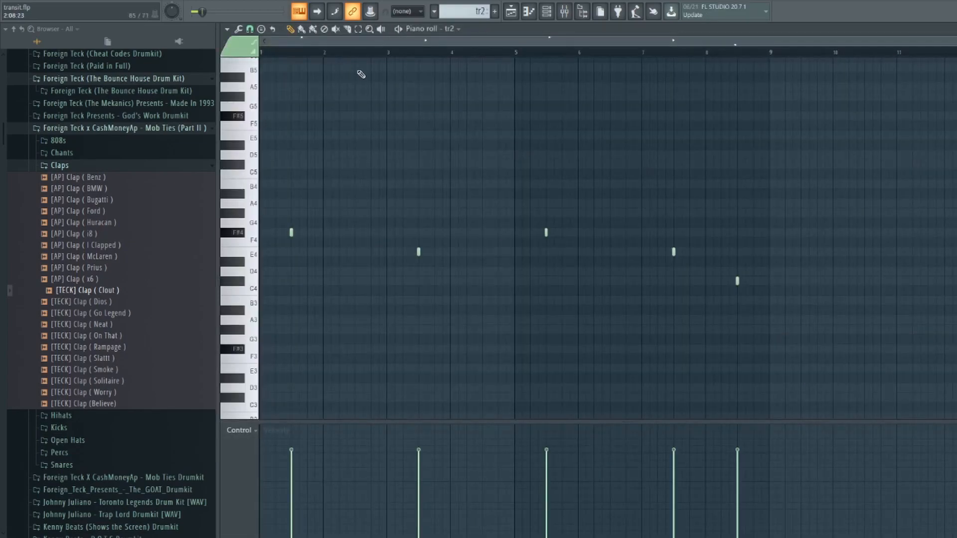
# Step: Play the tr2 pattern from its start in the piano roll and examine its notes
pyautogui.scroll(2, 280, 54)
pyautogui.moveTo(298, 44); pyautogui.dragTo(265, 45)
pyautogui.press('space')
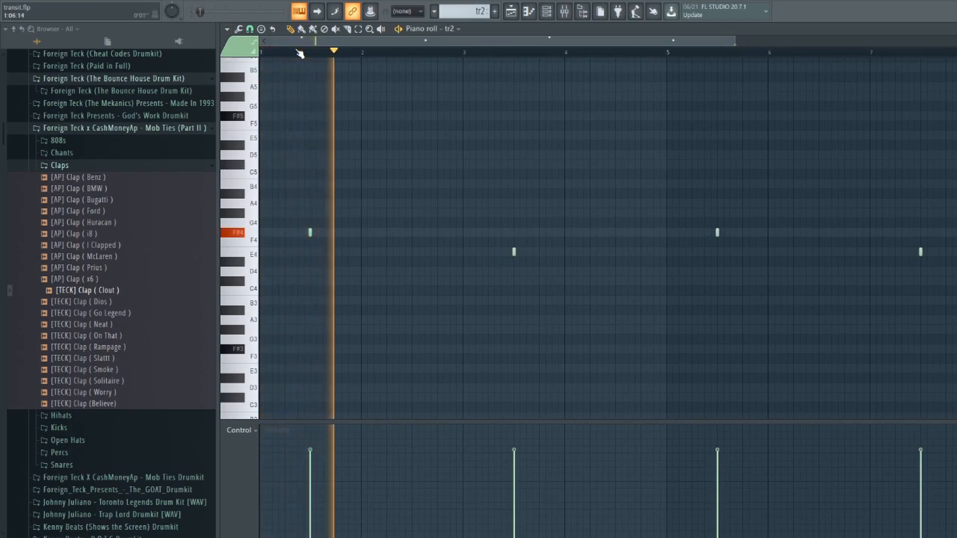
pyautogui.scroll(-1, 326, 52)
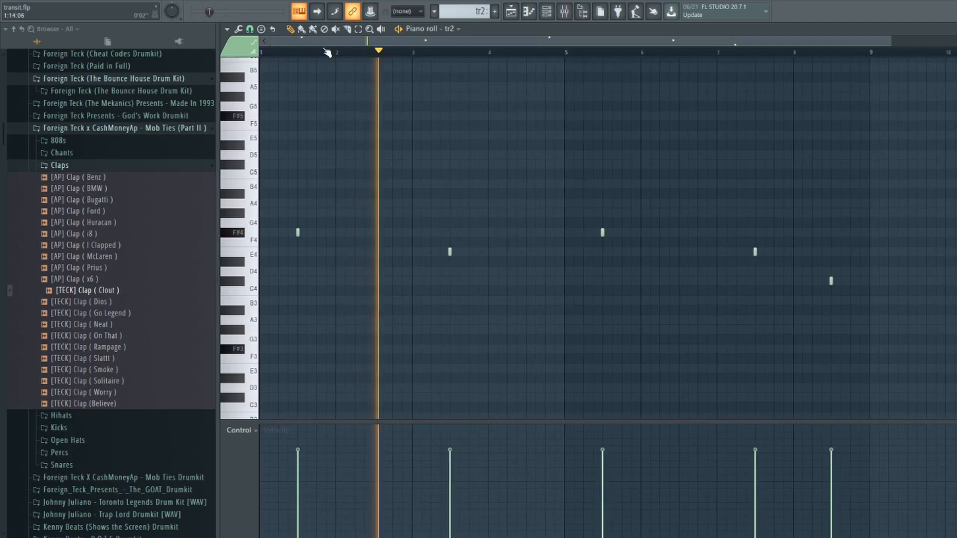
pyautogui.scroll(-1, 327, 53)
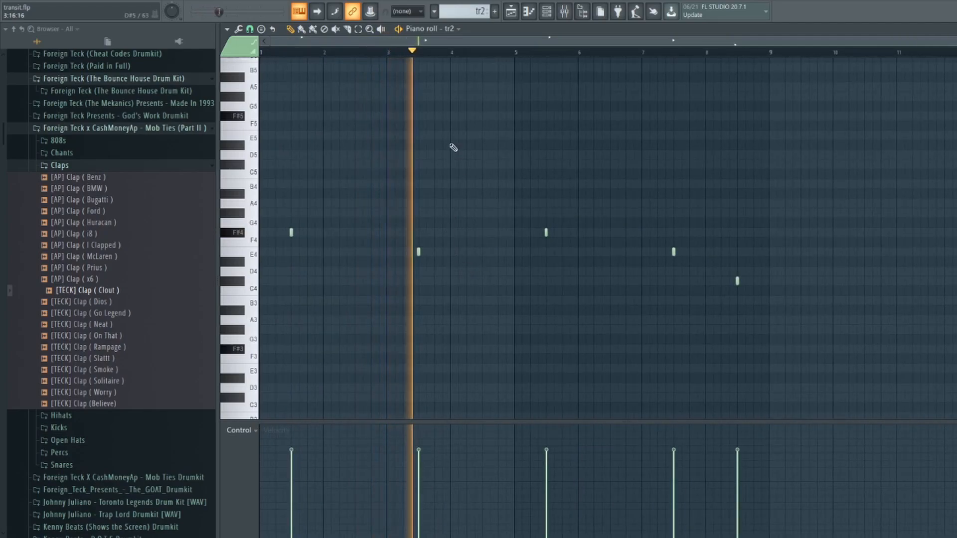
pyautogui.press('space')
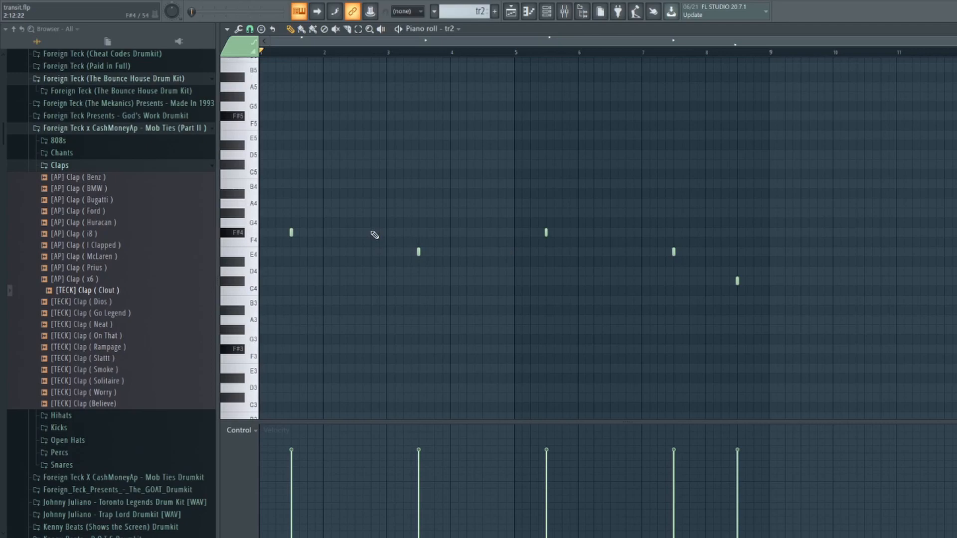
pyautogui.scroll(-3, 384, 224)
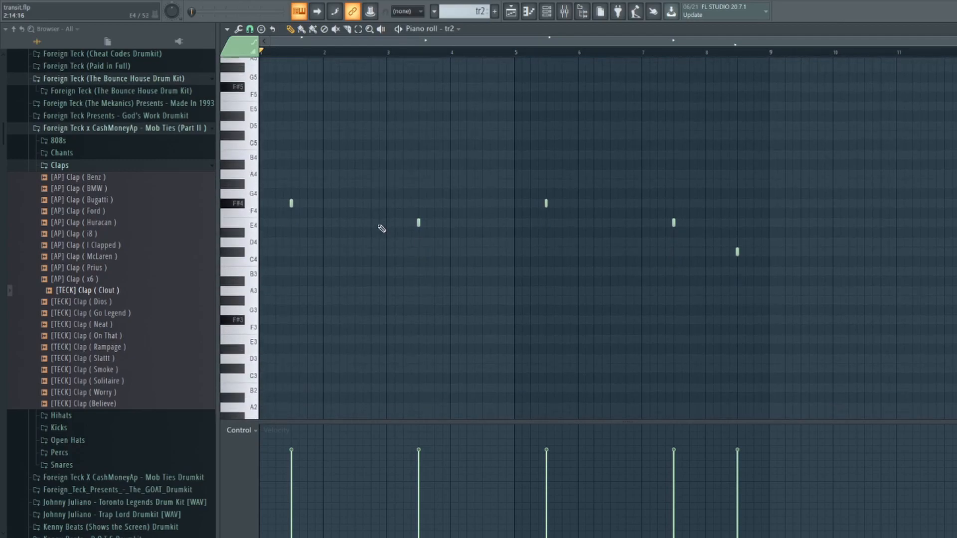
# Step: Look through the channel rack and the mixer inserts for the kick, Omnisphere, Kontakt, EZkeys, 808 and Purity to find tr2's channel
pyautogui.click(549, 13)
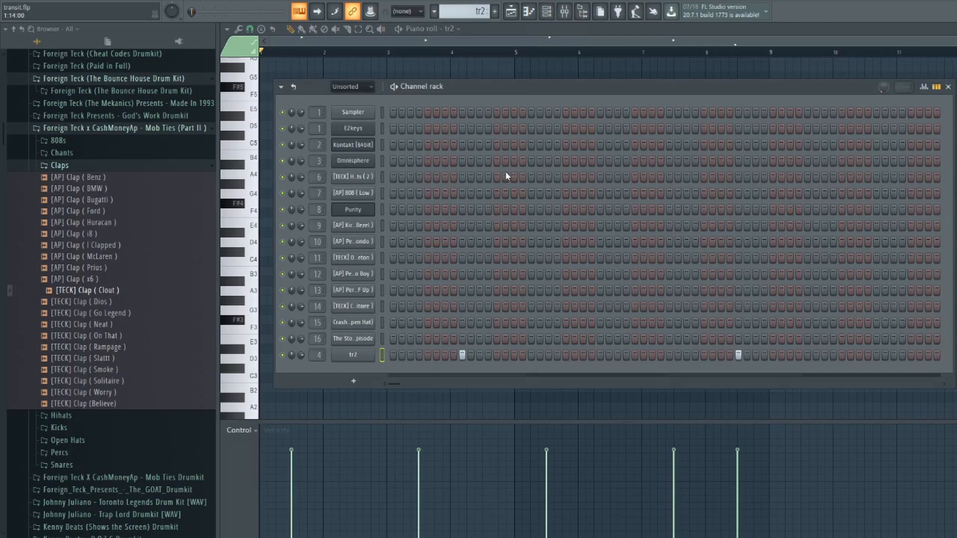
pyautogui.click(566, 12)
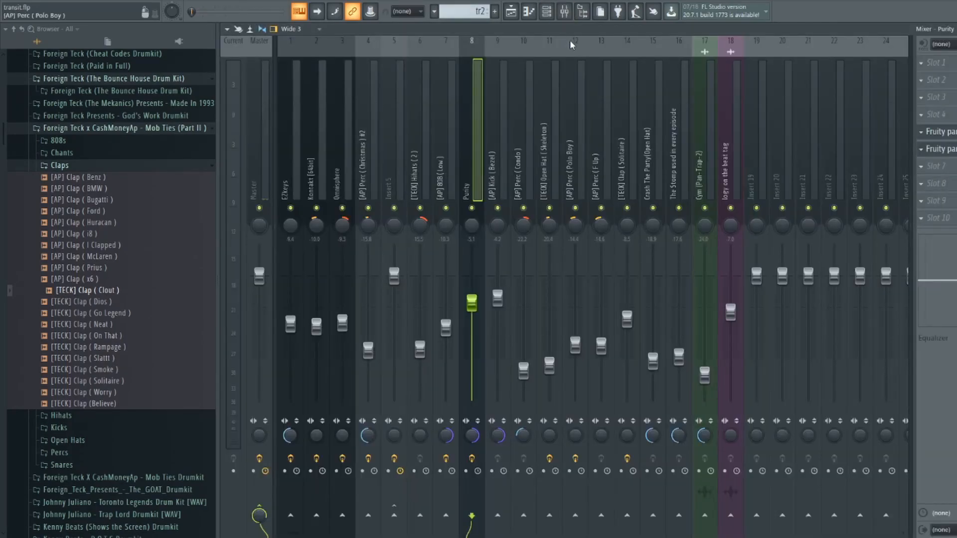
pyautogui.click(488, 164)
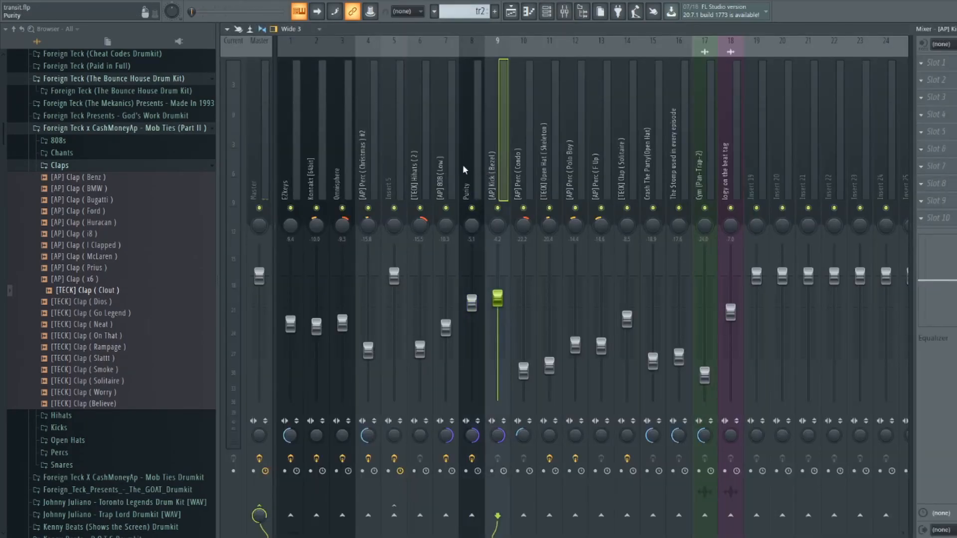
pyautogui.click(377, 174)
pyautogui.click(347, 173)
pyautogui.click(313, 177)
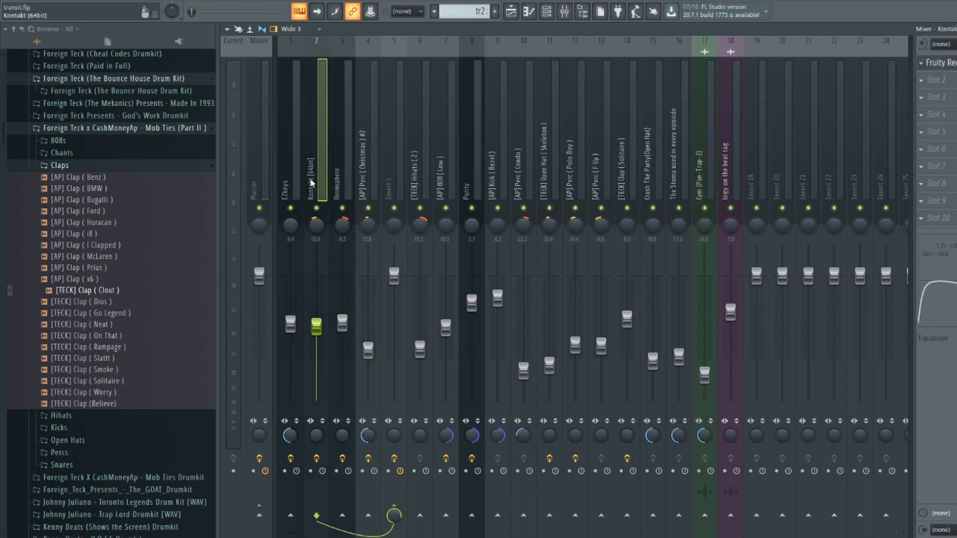
pyautogui.click(288, 179)
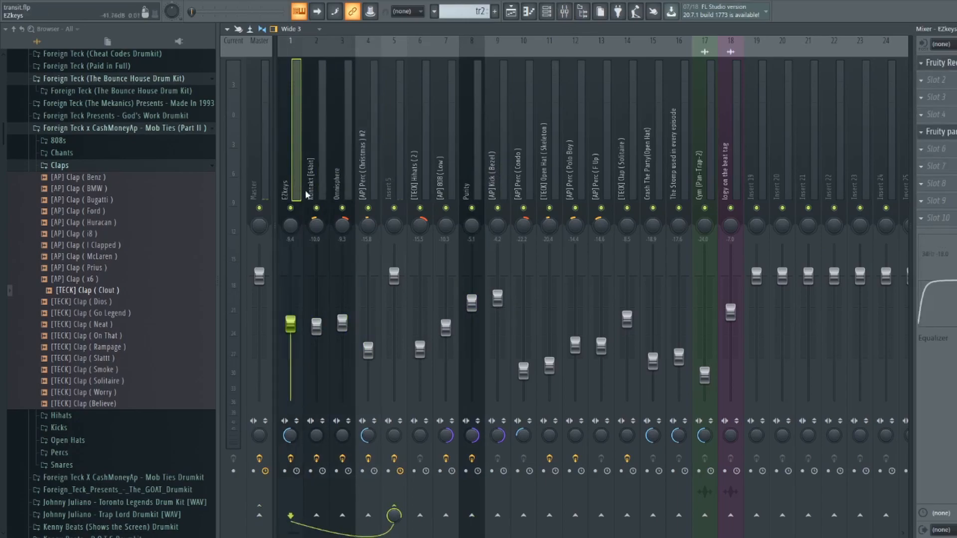
pyautogui.click(442, 190)
pyautogui.click(466, 191)
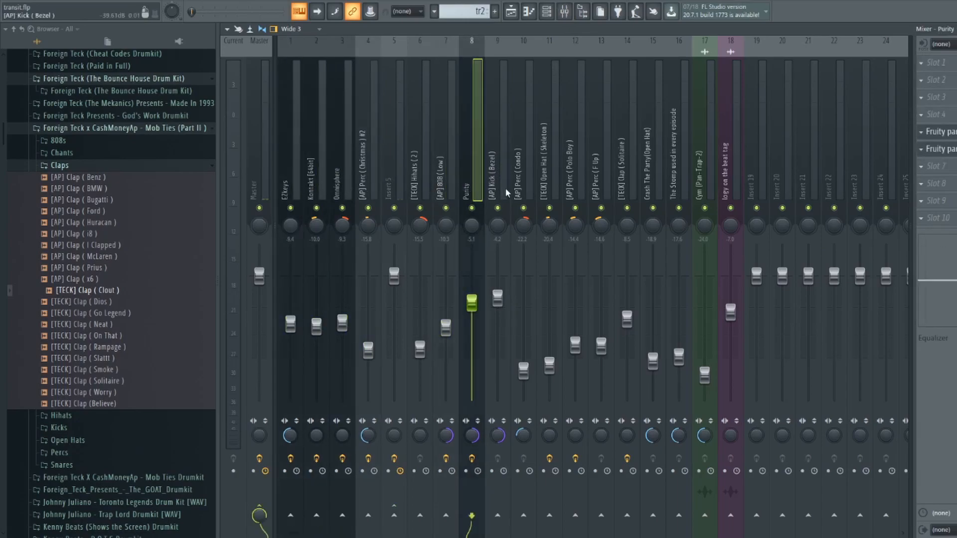
# Step: Select the [AP] Perc (Christmas) #2 insert in the mixer and open its Hardcore effect to view the Modulator pedal
pyautogui.click(511, 12)
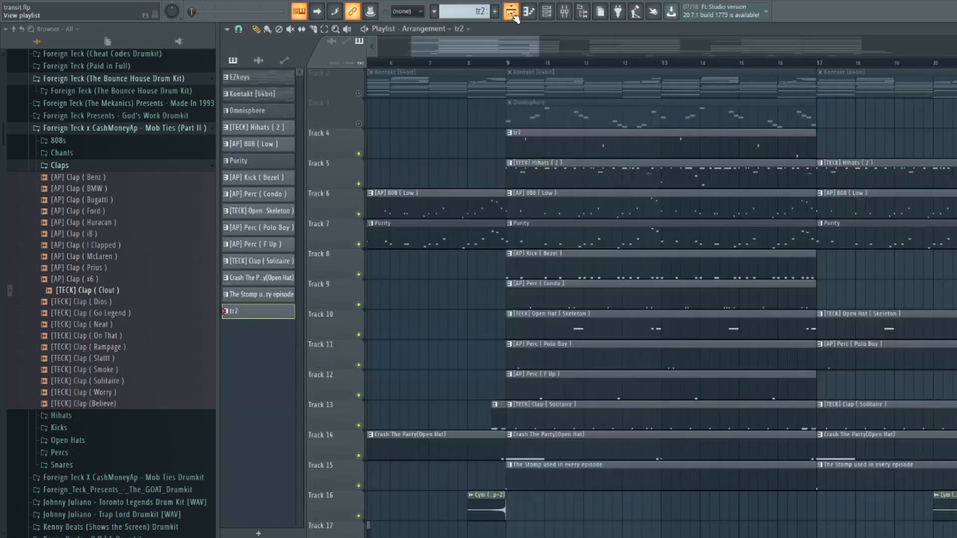
pyautogui.click(547, 12)
pyautogui.press('F9')
pyautogui.click(366, 180)
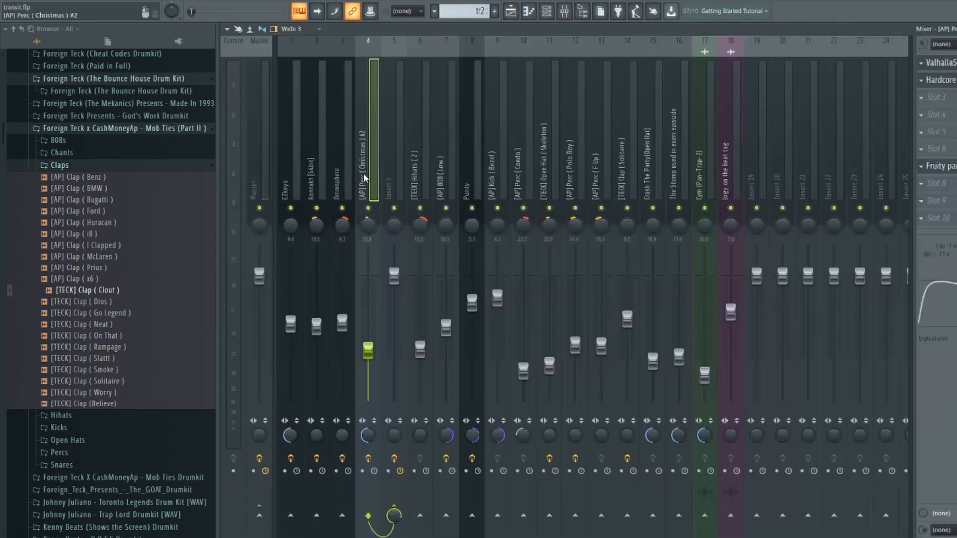
pyautogui.click(948, 83)
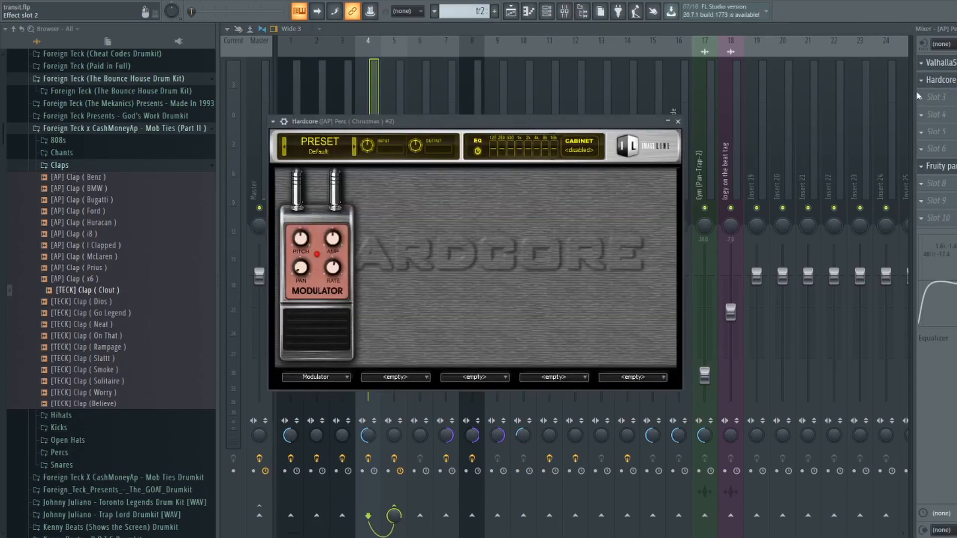
pyautogui.moveTo(442, 126); pyautogui.dragTo(469, 119)
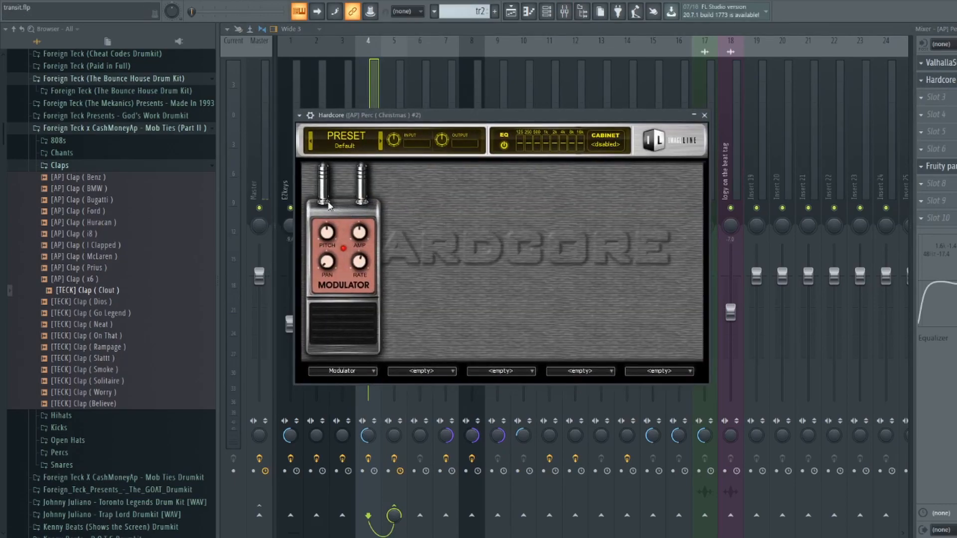
pyautogui.moveTo(398, 122); pyautogui.dragTo(402, 110)
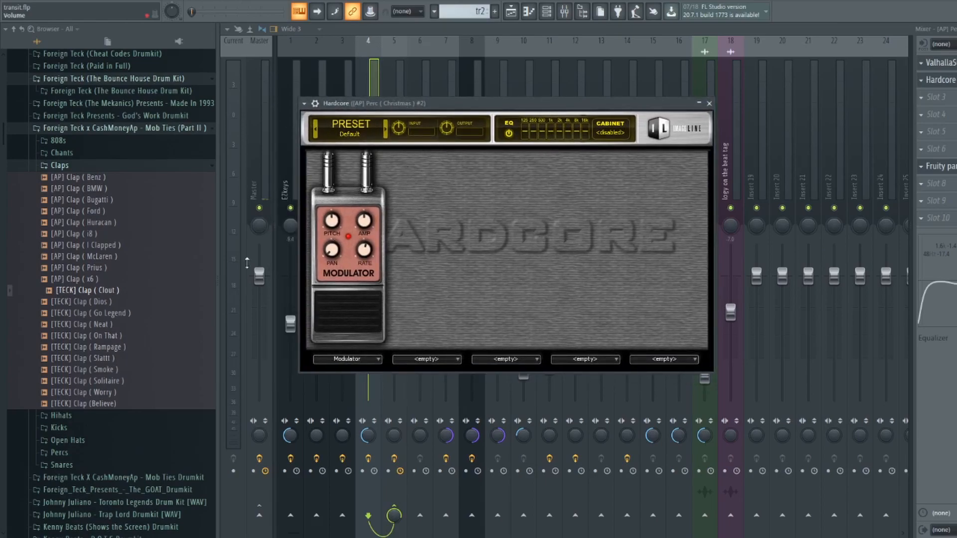
# Step: Try a Modulator pedal in Hardcore's second slot, reset the slot to empty and close the effect
pyautogui.click(446, 357)
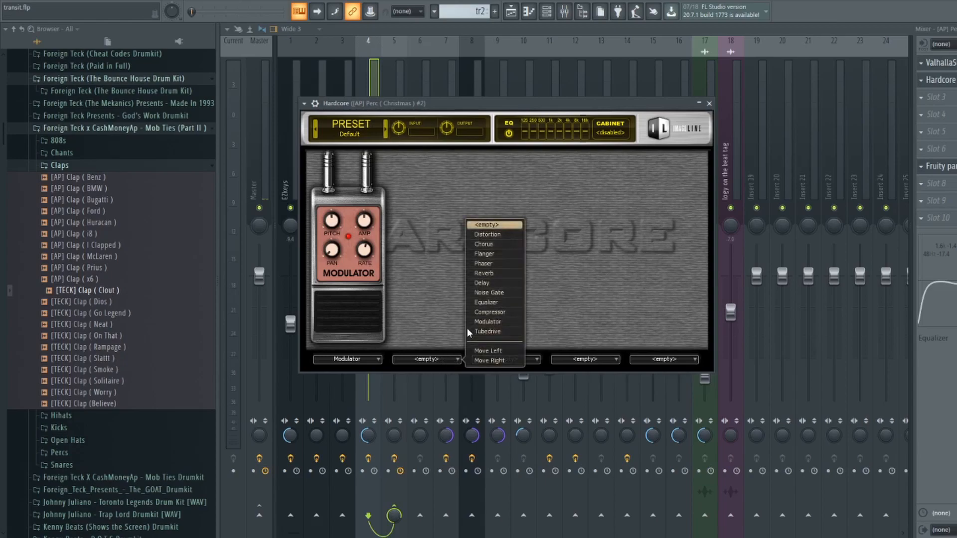
pyautogui.click(468, 323)
pyautogui.click(455, 360)
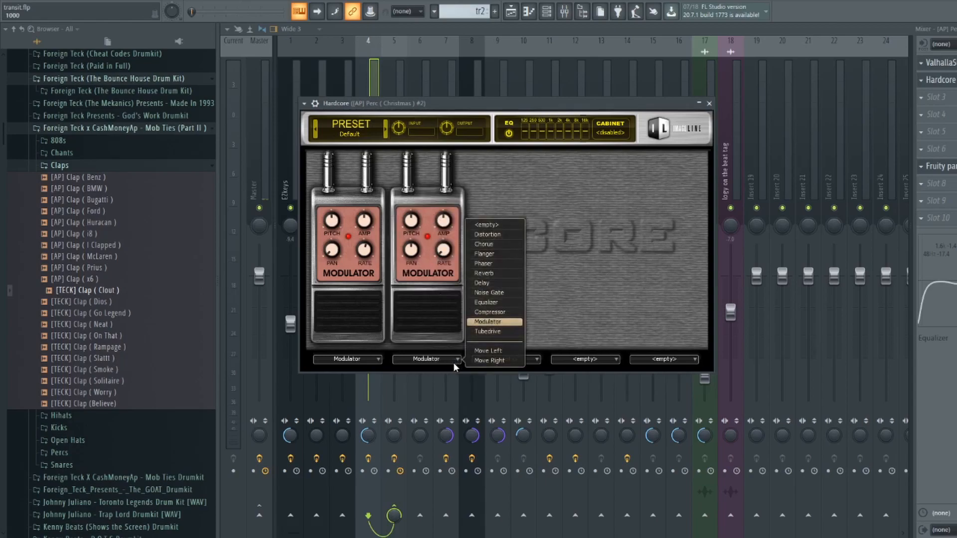
pyautogui.click(484, 226)
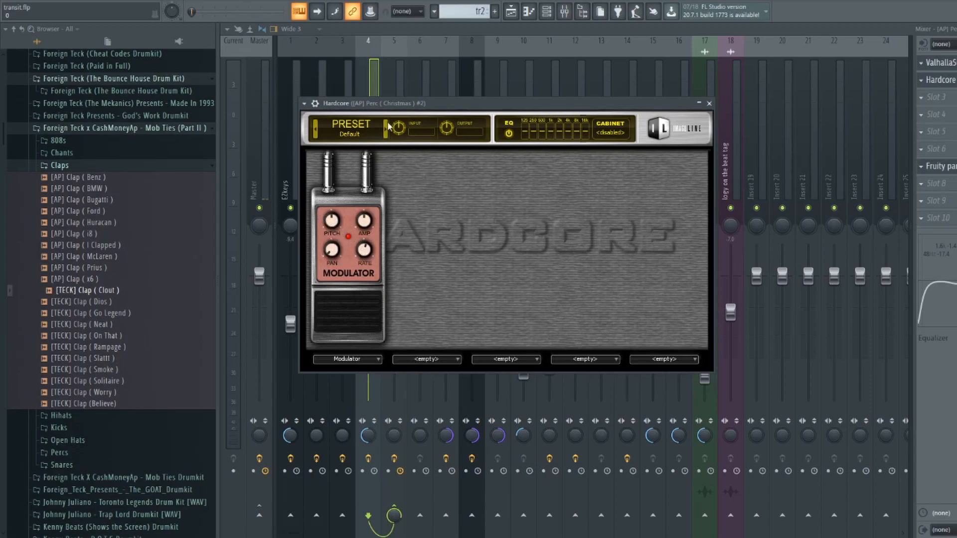
pyautogui.click(366, 80)
# Step: Return to the playlist, solo track 4 and set the playback position to bar 9 to hear tr2 alone
pyautogui.click(512, 19)
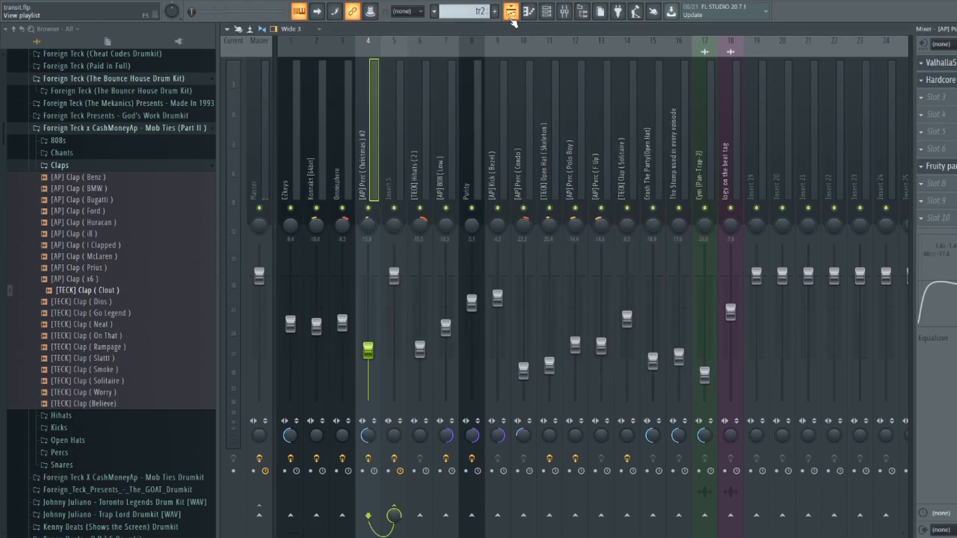
pyautogui.scroll(1, 507, 70)
pyautogui.rightClick(359, 184)
pyautogui.click(508, 63)
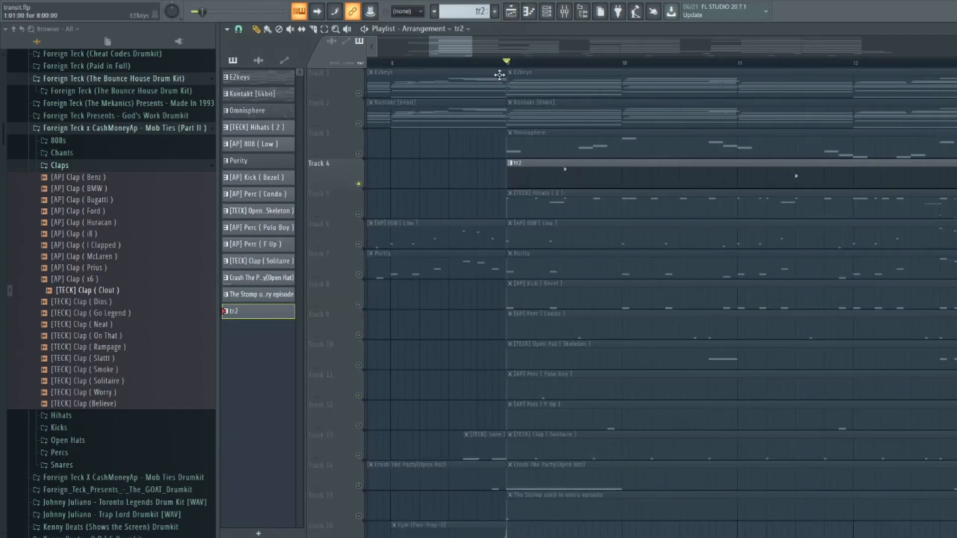
# Step: Return to the mixer and inspect the Hardcore and ValhallaSupermassive effects on the [AP] Perc (Christmas) #2 insert
pyautogui.click(564, 11)
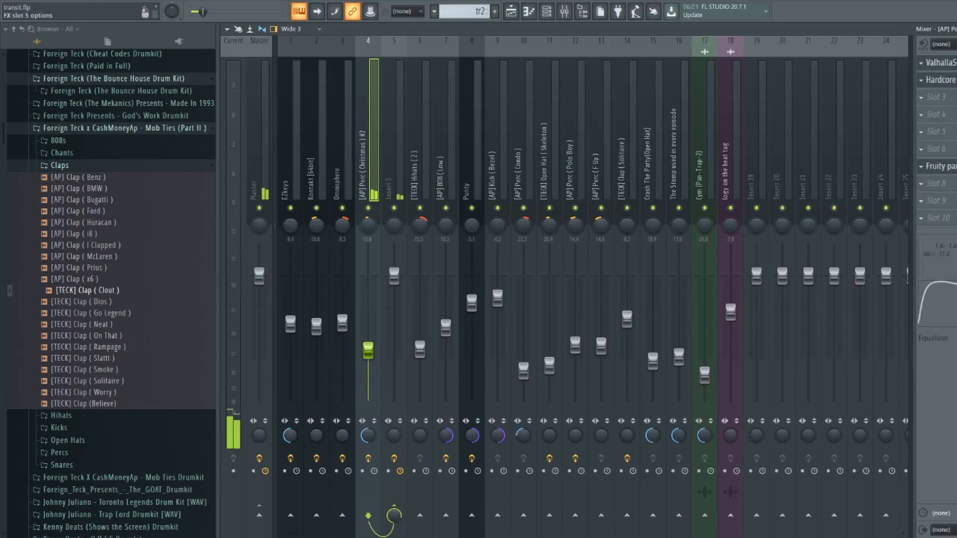
pyautogui.click(942, 80)
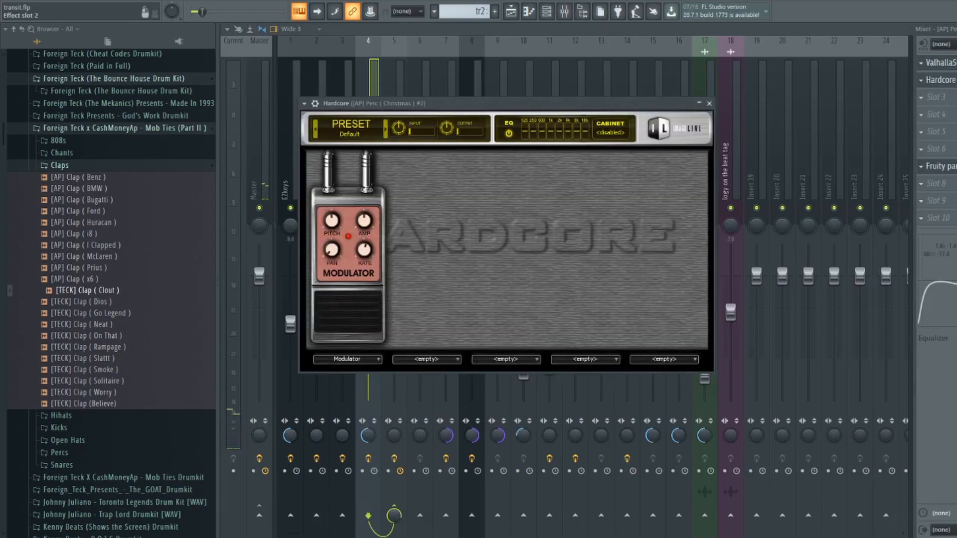
pyautogui.click(709, 104)
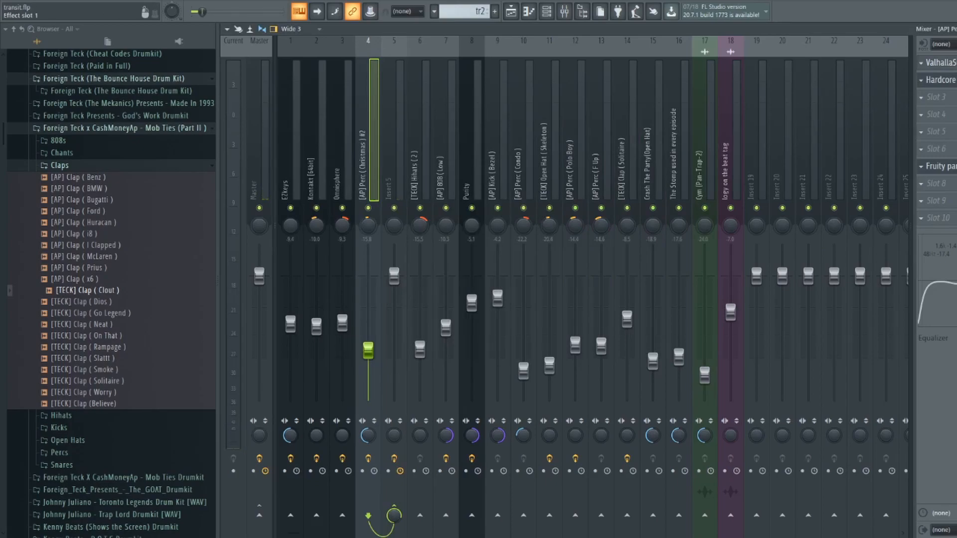
pyautogui.click(938, 62)
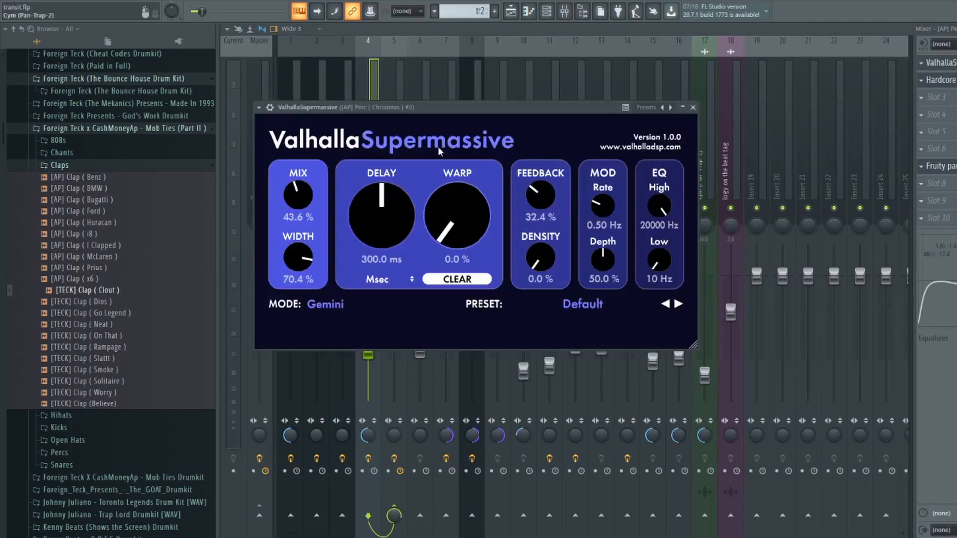
pyautogui.click(692, 107)
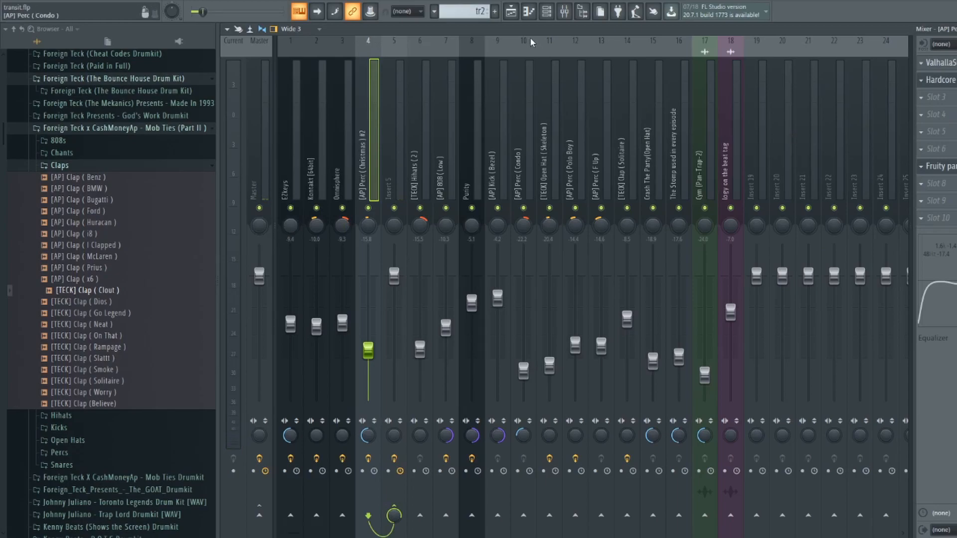
# Step: Return to the playlist and unmute the EZkeys, Kontakt and Omnisphere tracks, 1 to 3
pyautogui.click(510, 12)
pyautogui.moveTo(358, 154); pyautogui.dragTo(358, 94)
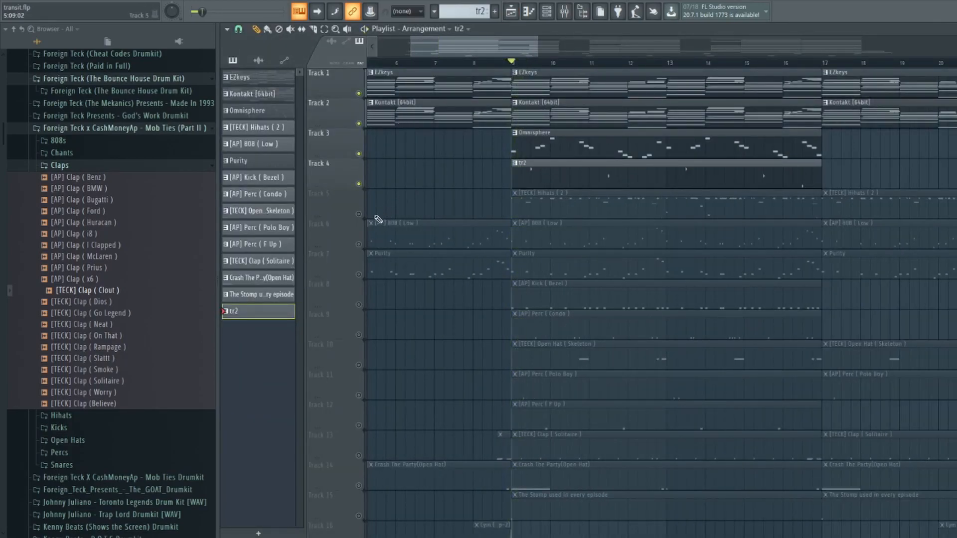
pyautogui.click(359, 214)
pyautogui.click(359, 214)
# Step: Unmute the 808 and Purity tracks, 6 and 7, and play the arrangement from bar 9 while surveying the whole song
pyautogui.scroll(-3, 514, 64)
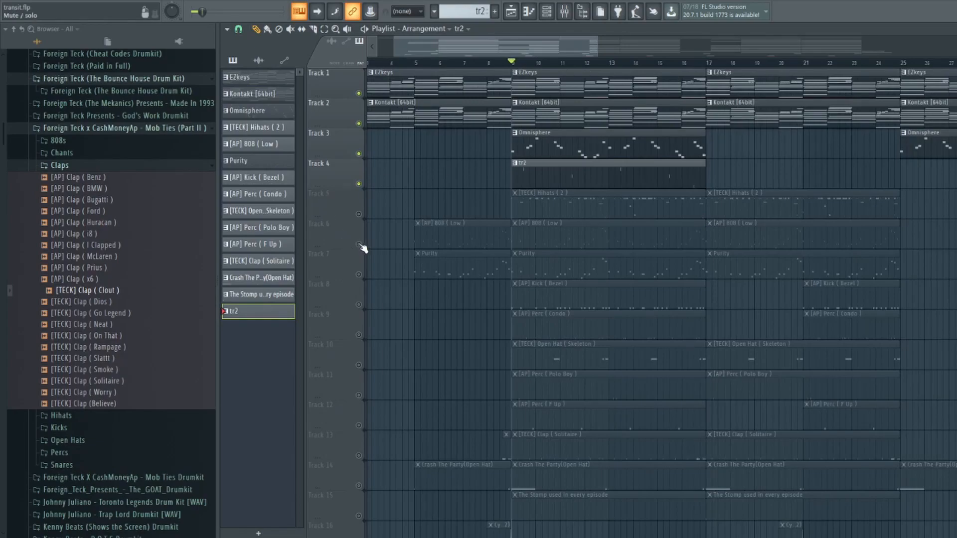
pyautogui.moveTo(358, 244); pyautogui.dragTo(358, 275)
pyautogui.press('space')
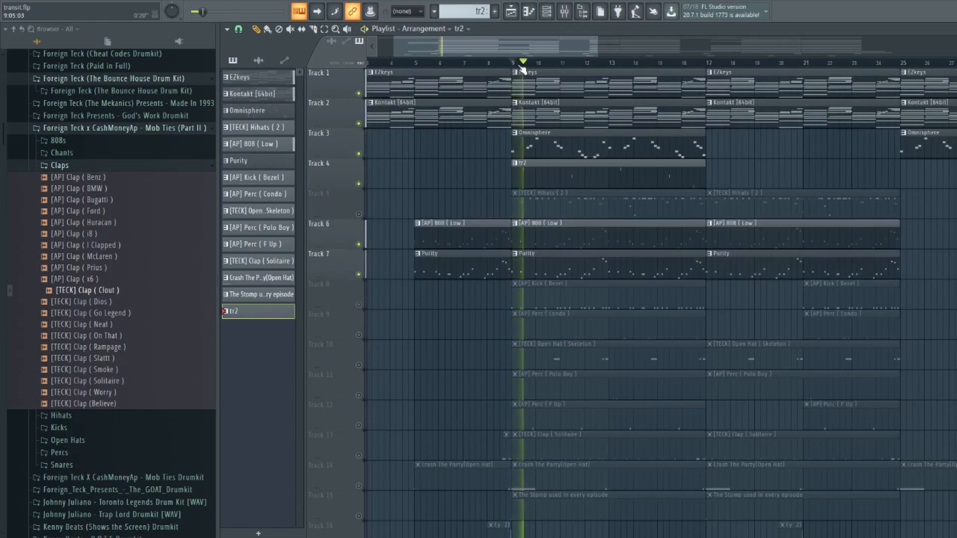
pyautogui.scroll(-4, 522, 67)
pyautogui.scroll(-2, 481, 162)
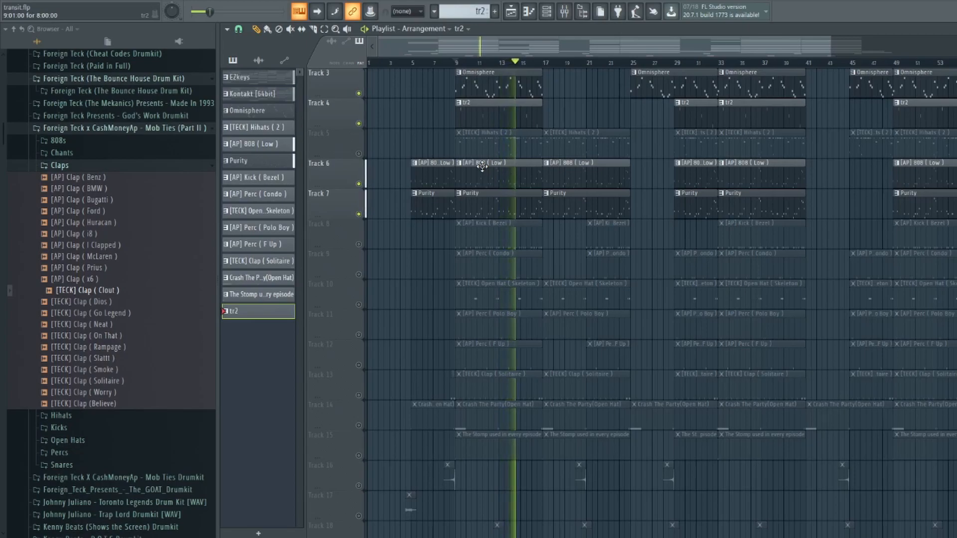
pyautogui.scroll(-2, 493, 62)
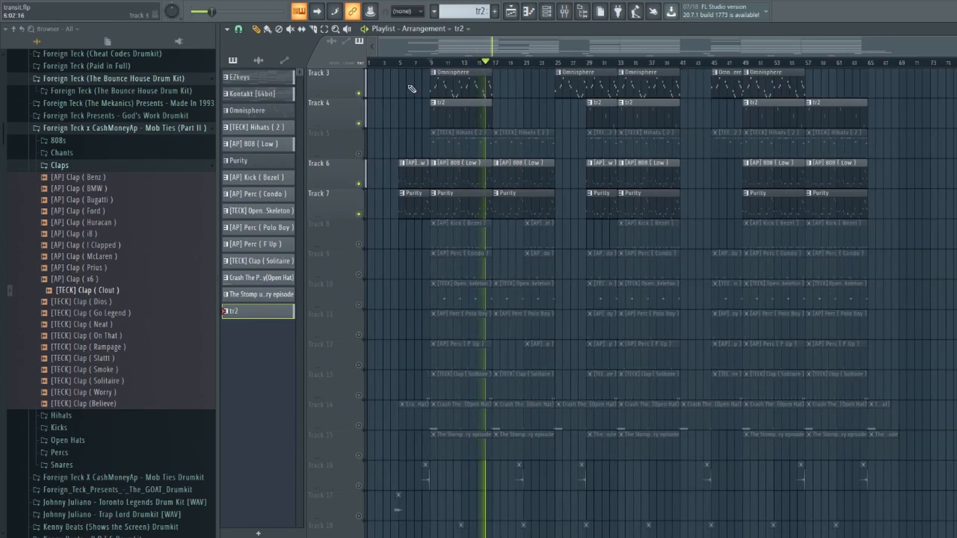
# Step: Move the playback position to bar 9, unmute all the playlist tracks and stop playback
pyautogui.click(432, 63)
pyautogui.rightClick(360, 154)
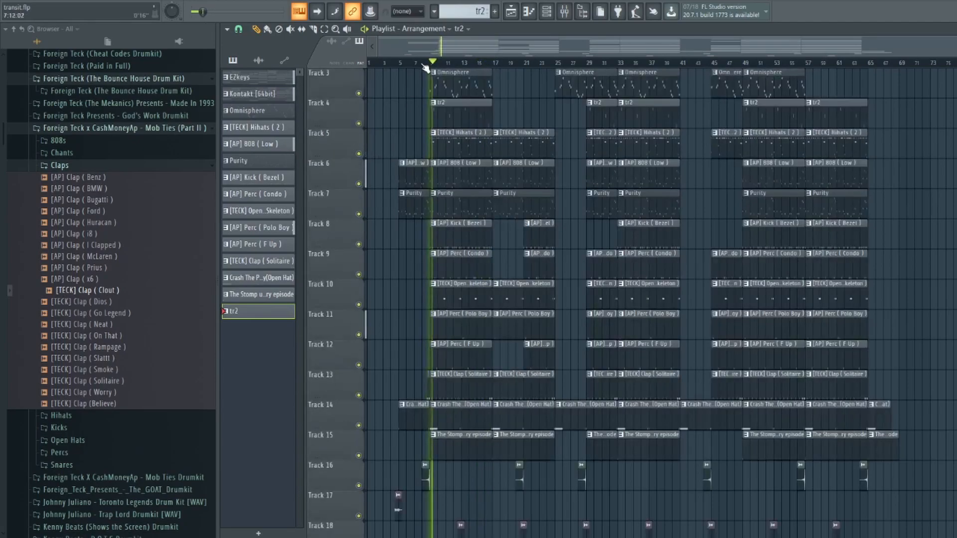
pyautogui.press('space')
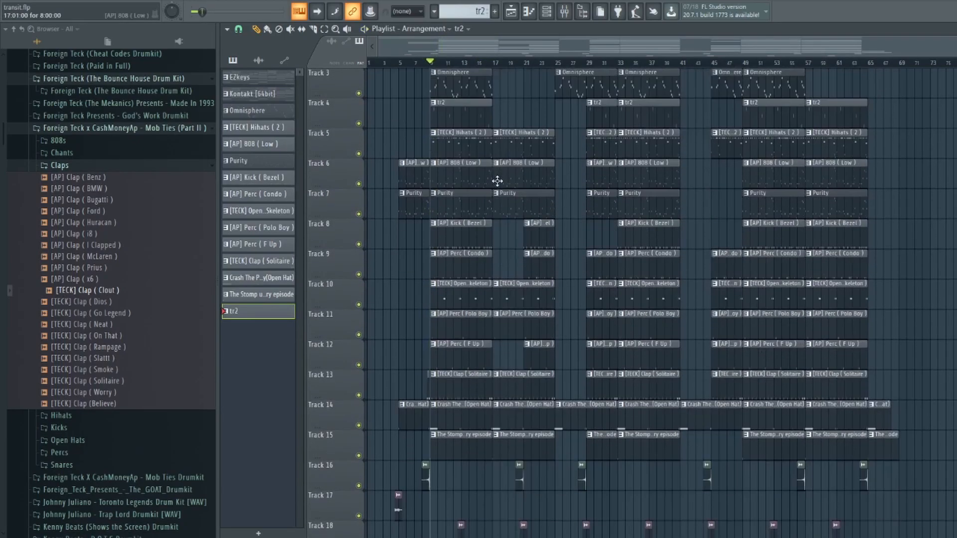
# Step: Examine the full arrangement across all playlist tracks, from the melodic layers down to the drums and one-shot samples
pyautogui.scroll(2, 514, 162)
pyautogui.scroll(4, 432, 64)
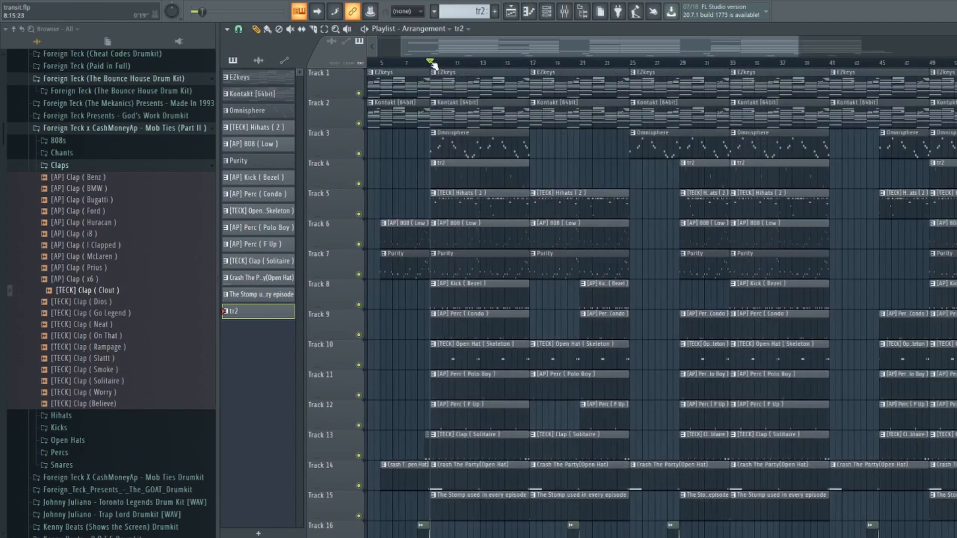
pyautogui.moveTo(418, 46); pyautogui.dragTo(382, 47)
pyautogui.scroll(-2, 439, 63)
pyautogui.scroll(-2, 440, 63)
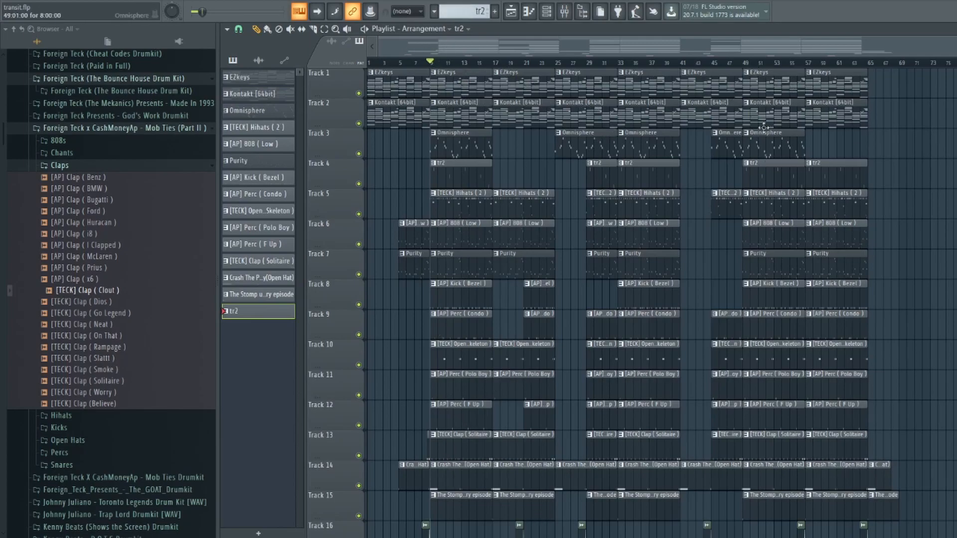
pyautogui.scroll(-3, 753, 223)
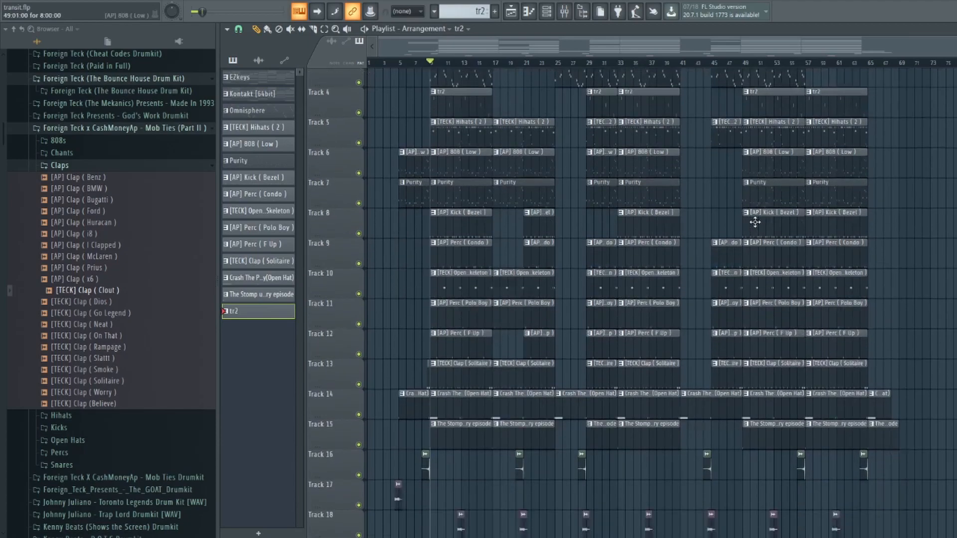
pyautogui.scroll(3, 752, 225)
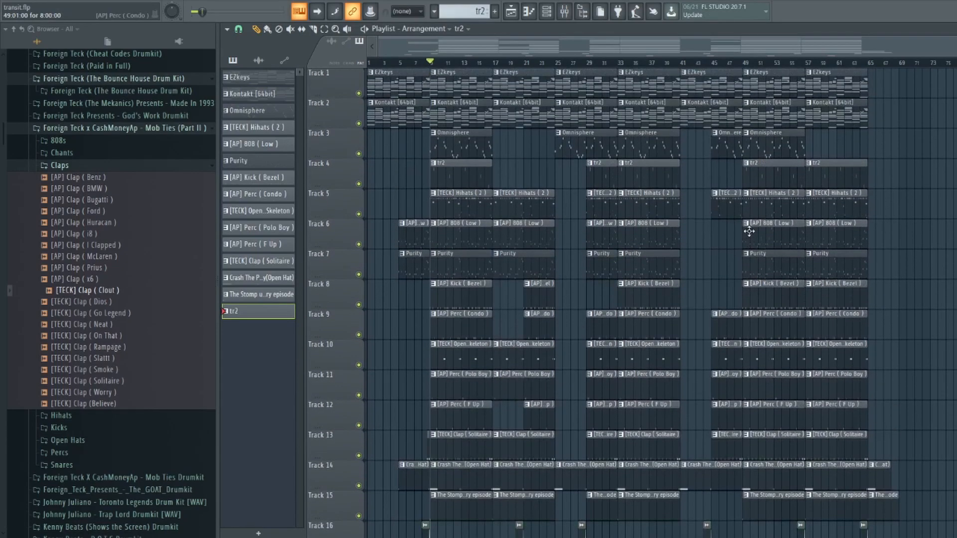
# Step: Return to the mixer and inspect the effect slots on inserts 1 to 4: EZkeys, Kontakt, Omnisphere and [AP] Perc (Christmas) #2
pyautogui.press('F9')
pyautogui.click(299, 187)
pyautogui.click(344, 184)
pyautogui.click(370, 182)
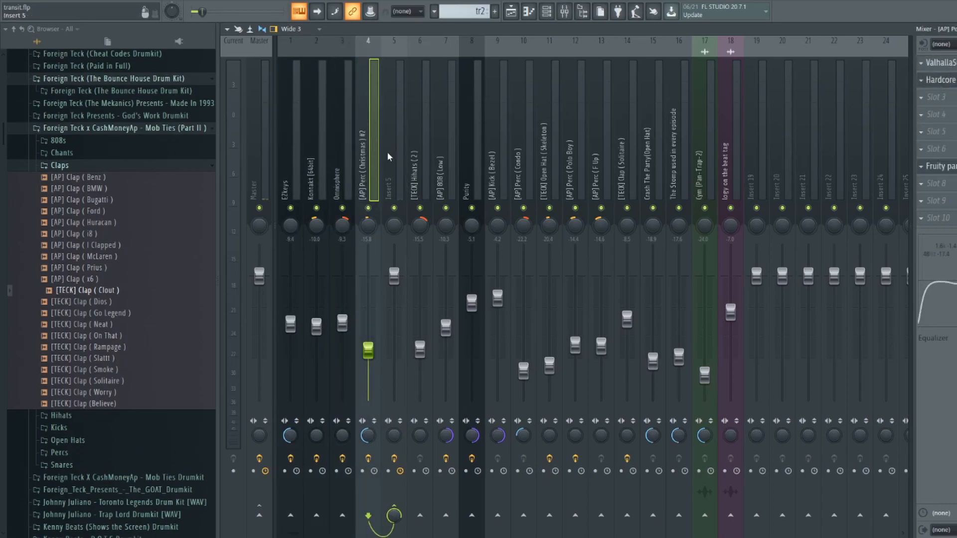
pyautogui.click(337, 167)
pyautogui.click(319, 179)
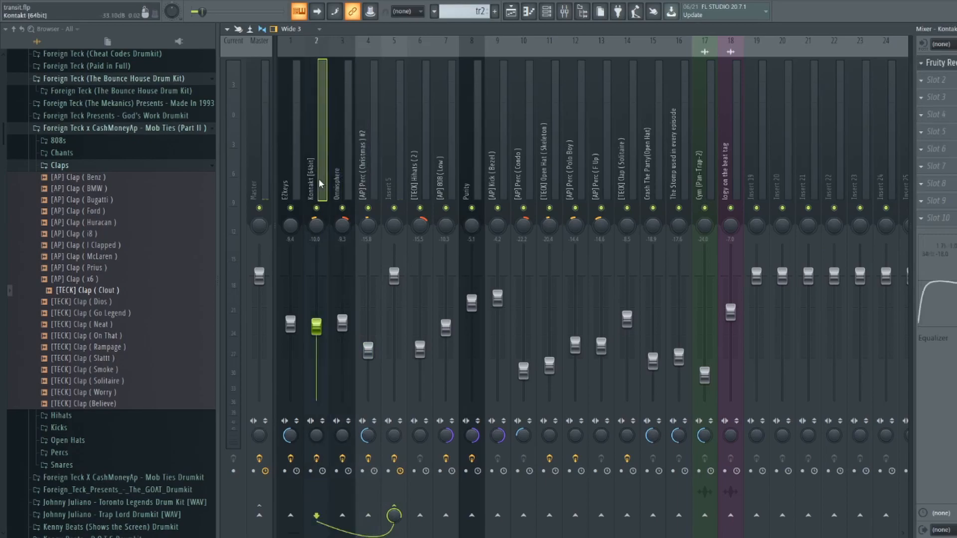
pyautogui.click(298, 178)
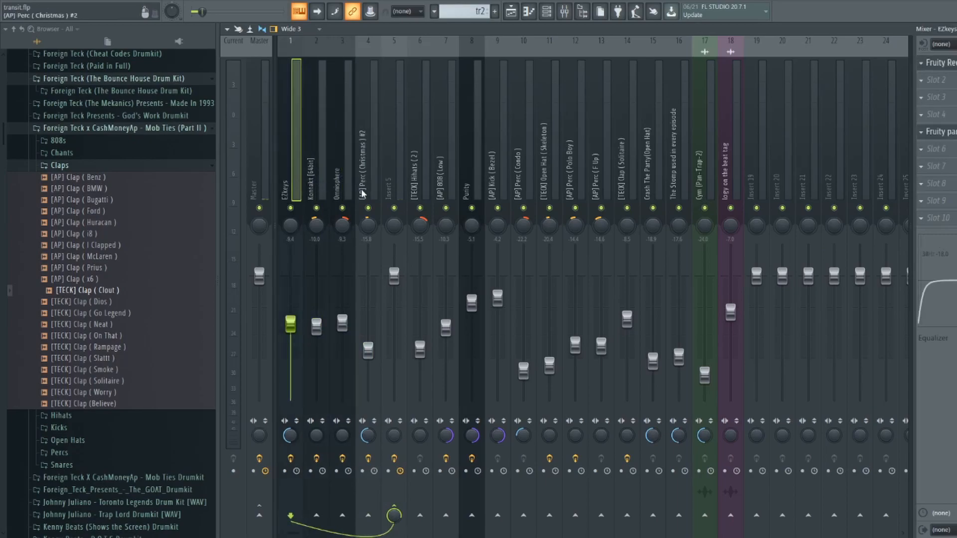
# Step: Inspect the effect slots on the Hihats (2), 808 (Low), Purity and Kick (Bezel) inserts
pyautogui.click(423, 186)
pyautogui.click(448, 186)
pyautogui.click(471, 187)
pyautogui.click(490, 188)
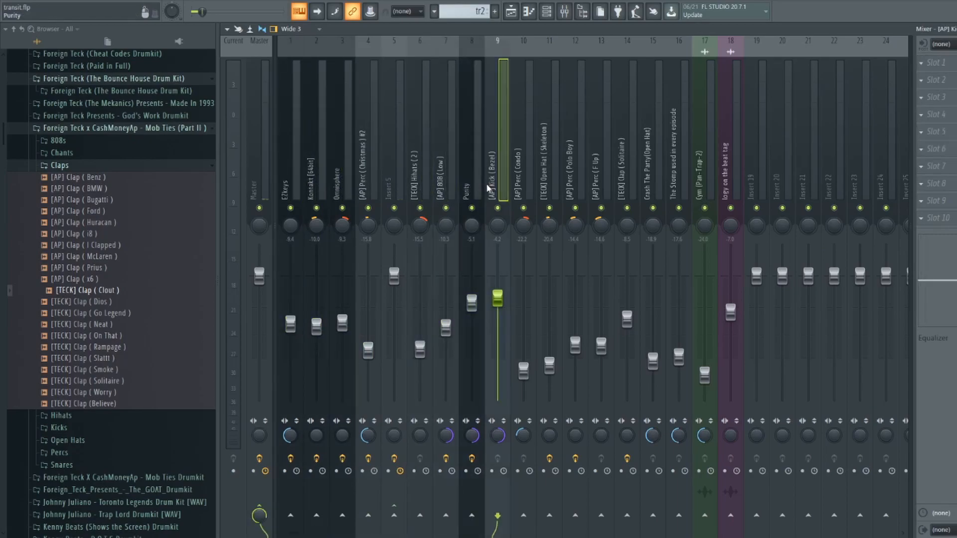
# Step: Inspect the effect slots on the remaining percussion, clap, open hat, stomp, cymbal and vocal tag inserts, up to insert 18
pyautogui.click(515, 187)
pyautogui.click(571, 187)
pyautogui.click(622, 187)
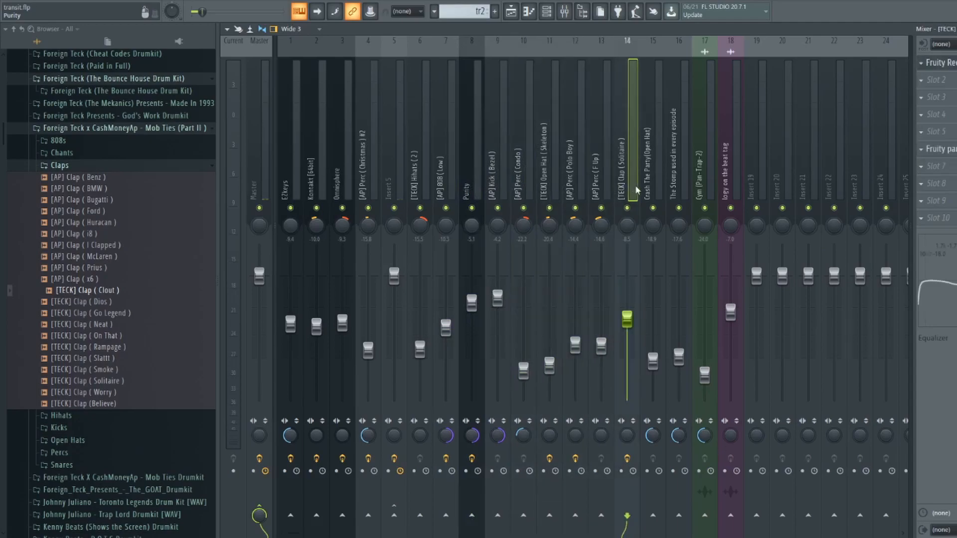
pyautogui.click(648, 187)
pyautogui.click(674, 187)
pyautogui.click(704, 191)
pyautogui.click(730, 189)
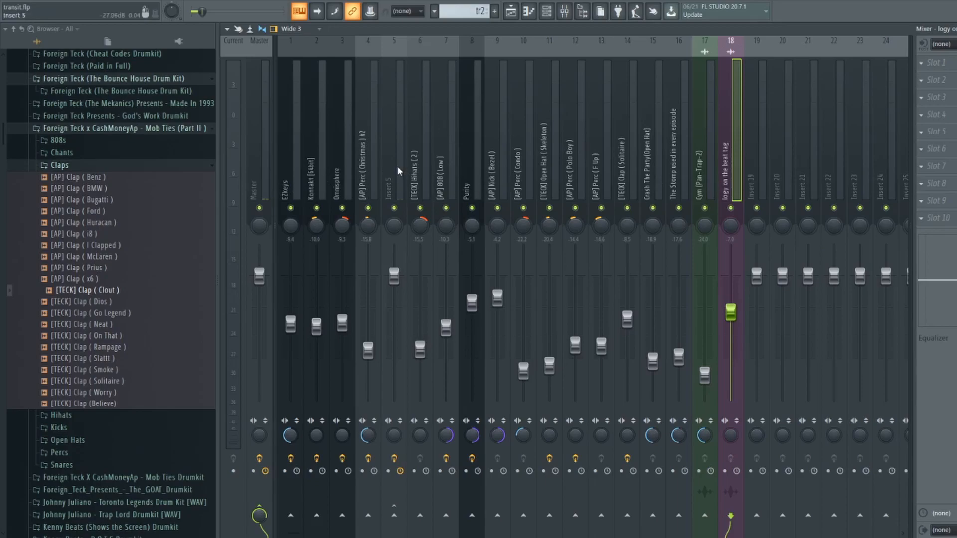
# Step: Compare the Hihats (2) and 808 (Low) inserts, and view the effects chain on the Master
pyautogui.click(420, 178)
pyautogui.click(446, 178)
pyautogui.click(421, 178)
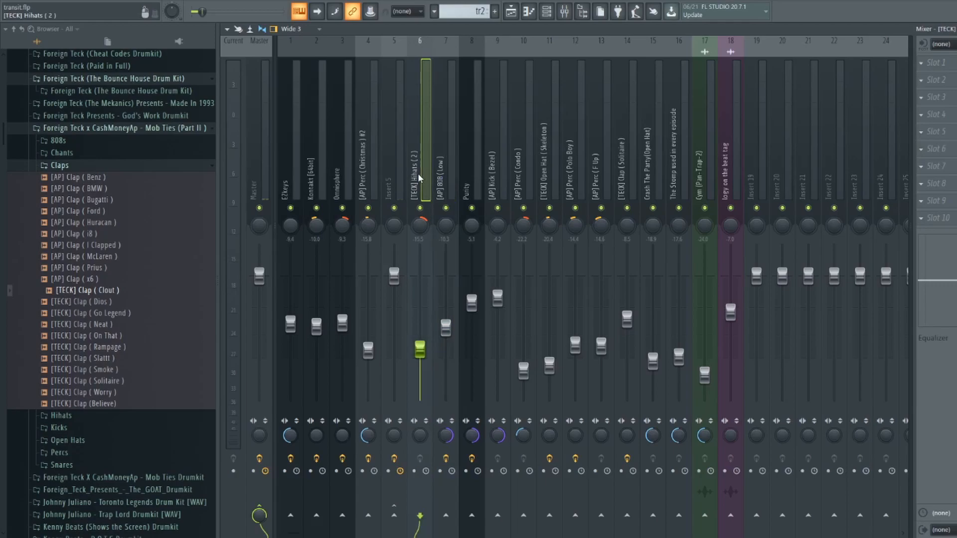
pyautogui.click(440, 181)
pyautogui.click(419, 180)
pyautogui.click(447, 177)
pyautogui.click(423, 177)
pyautogui.click(262, 187)
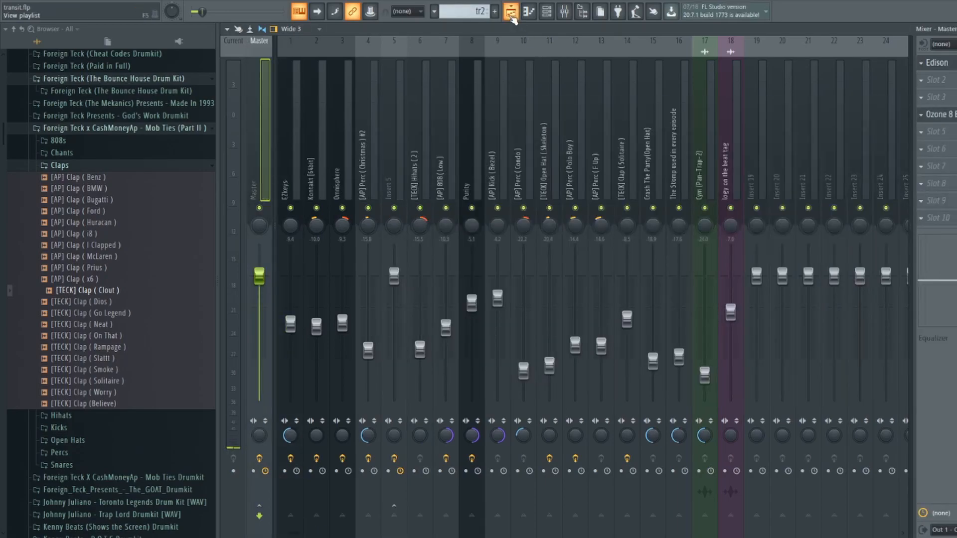
# Step: Return to the playlist and examine the opening section of the arrangement, from bar 1 onward
pyautogui.click(511, 12)
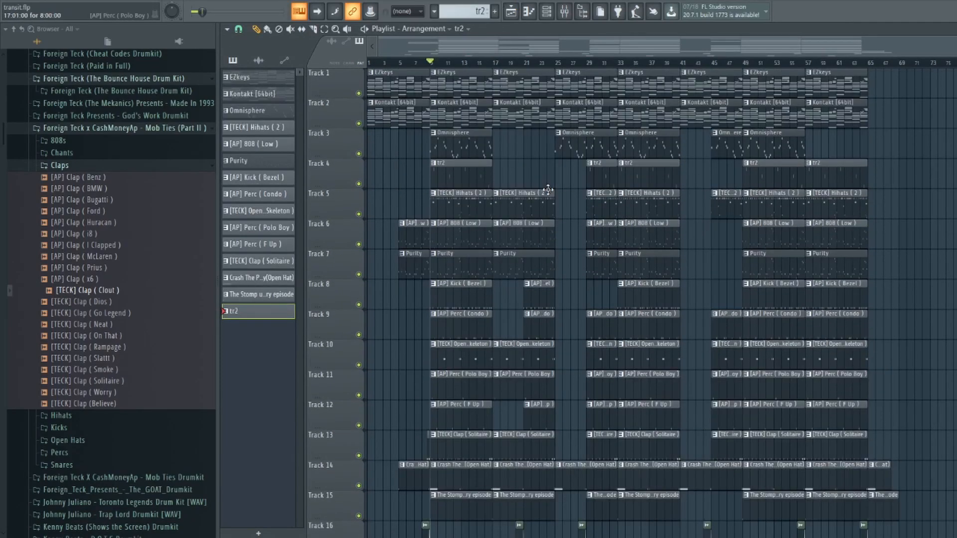
pyautogui.scroll(3, 434, 61)
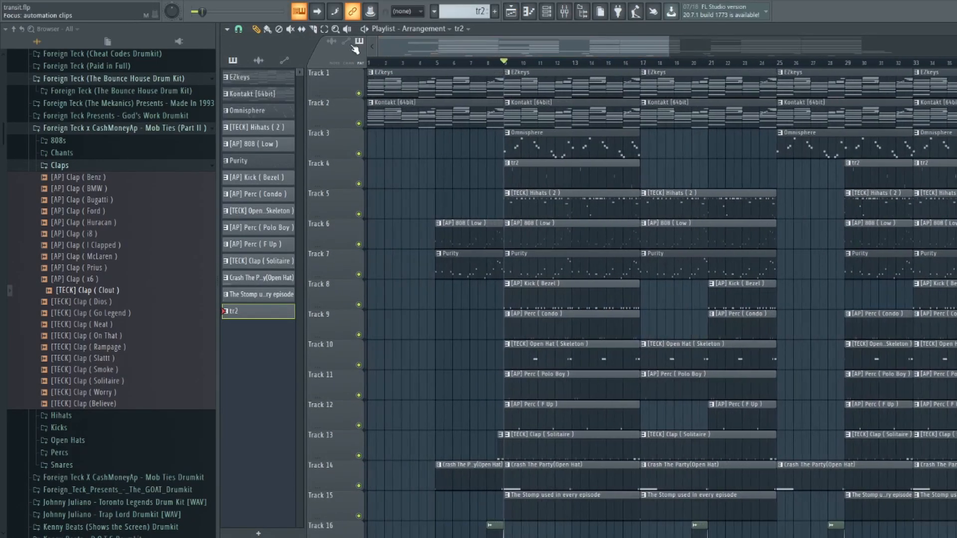
pyautogui.scroll(-3, 386, 68)
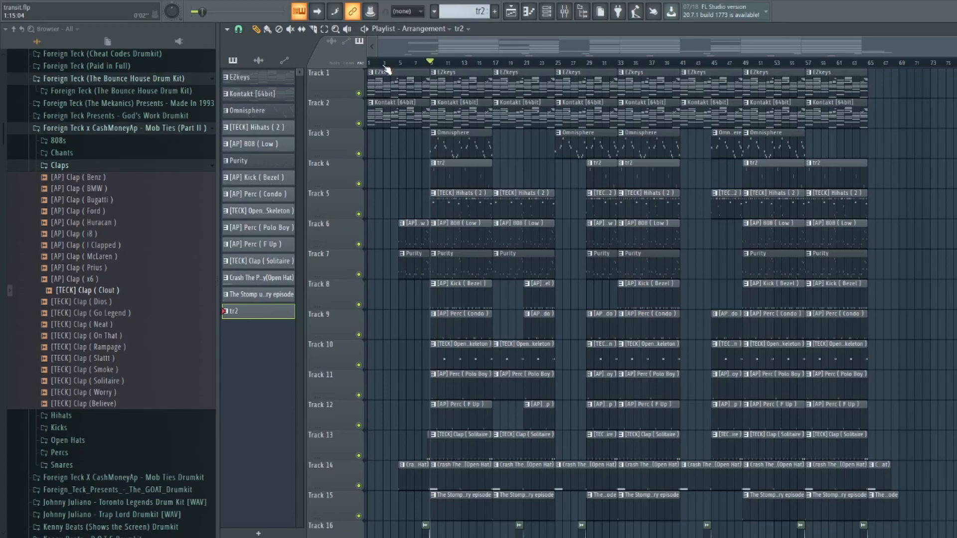
pyautogui.scroll(1, 399, 66)
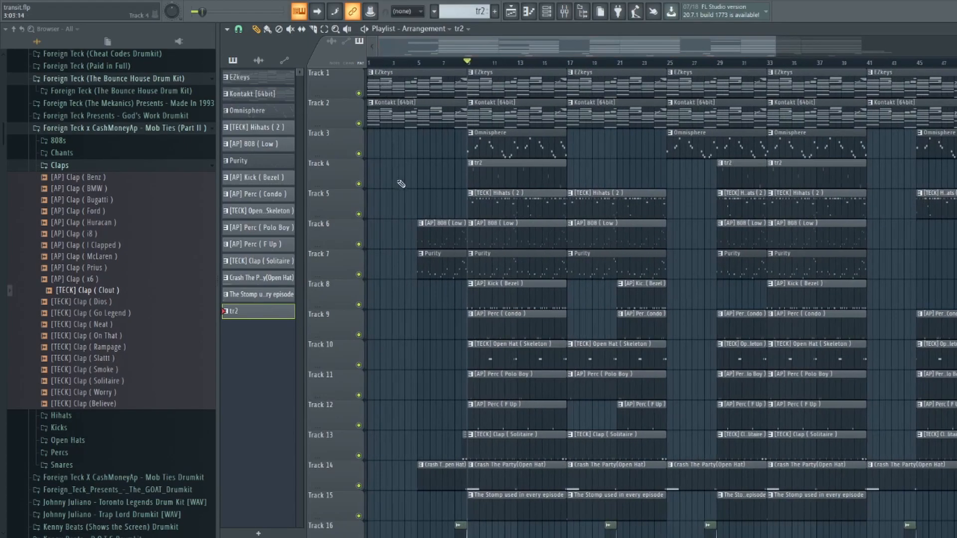
pyautogui.scroll(1, 412, 41)
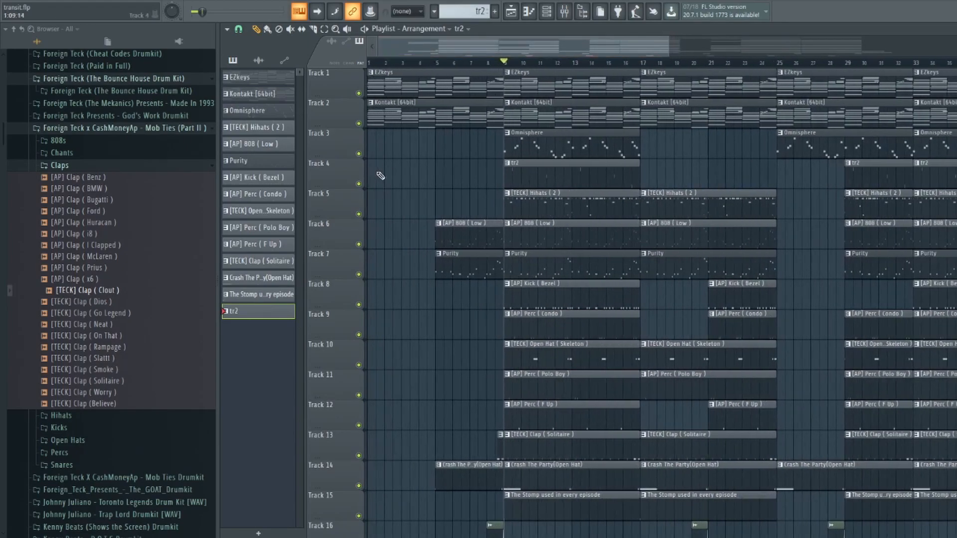